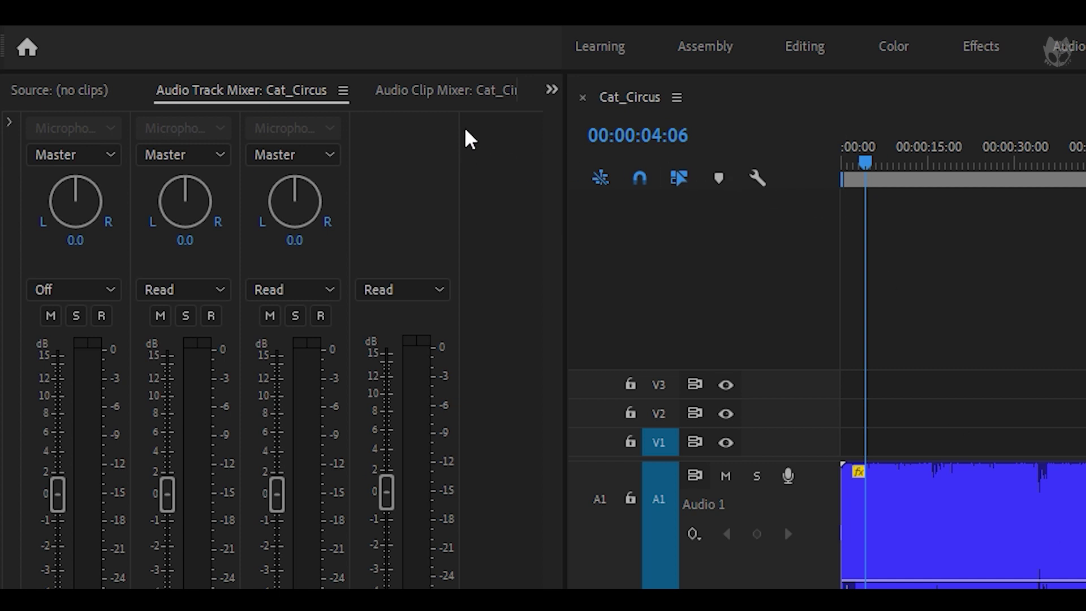
Preview the Cat_Circus sequence from its start with the Audio Track Mixer showing
click(458, 96)
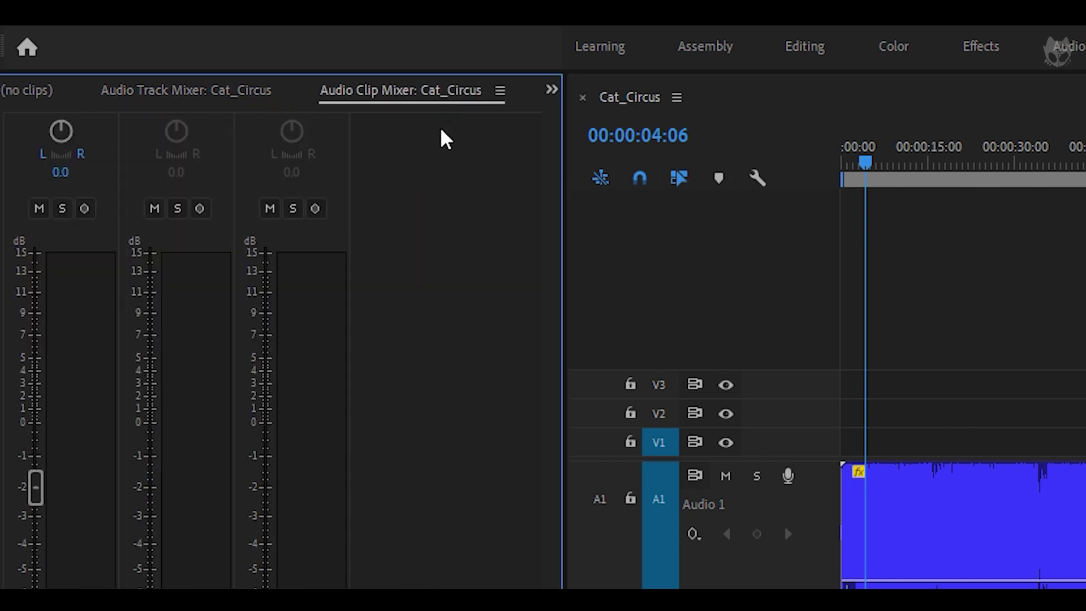
click(218, 92)
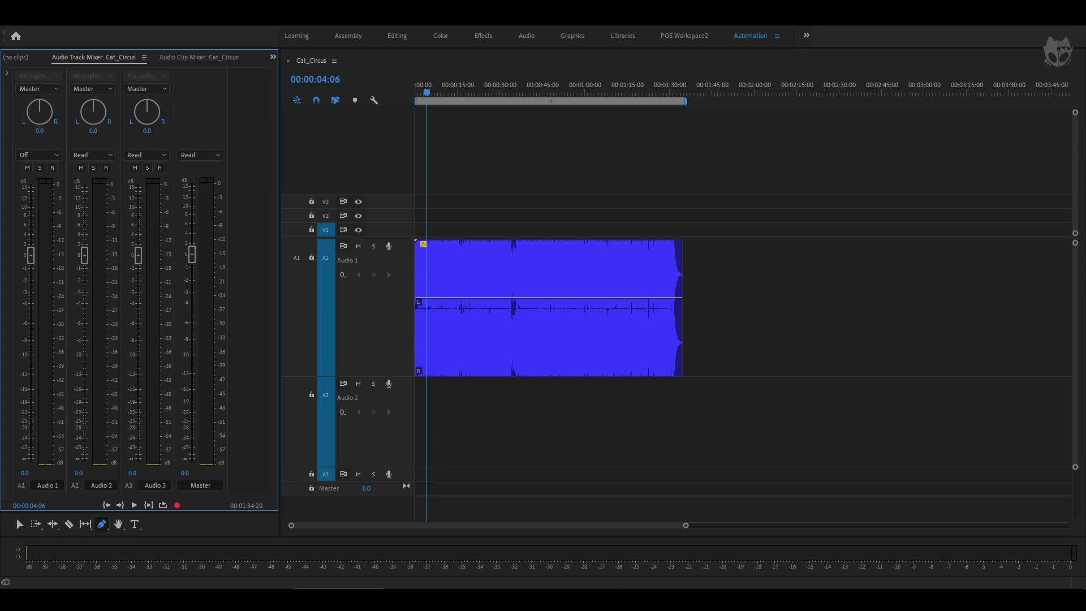
click(801, 208)
key(Home)
key(space)
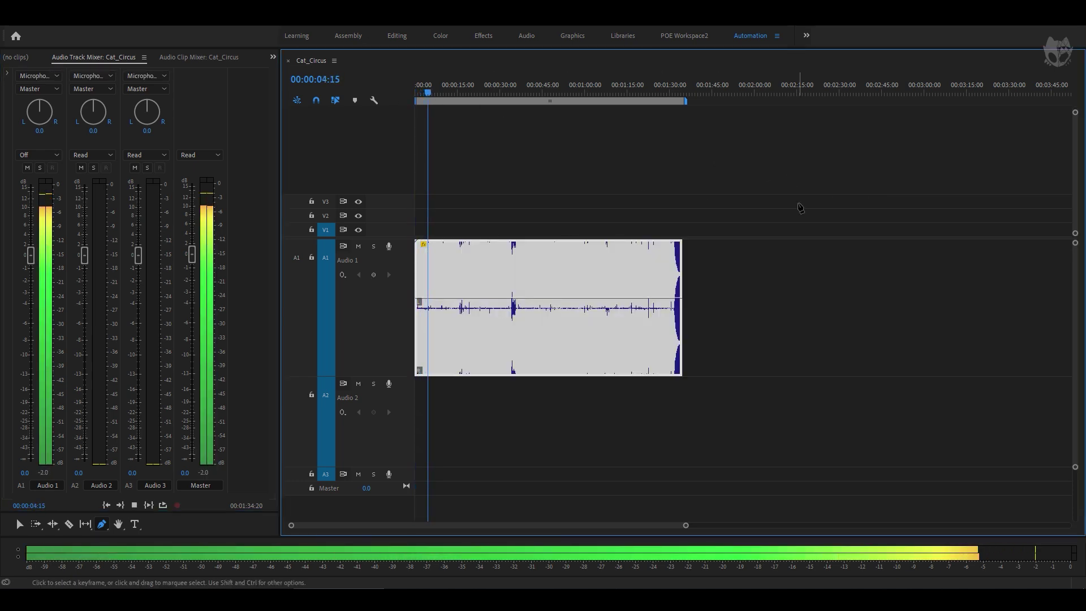
key(space)
key(Home)
click(888, 320)
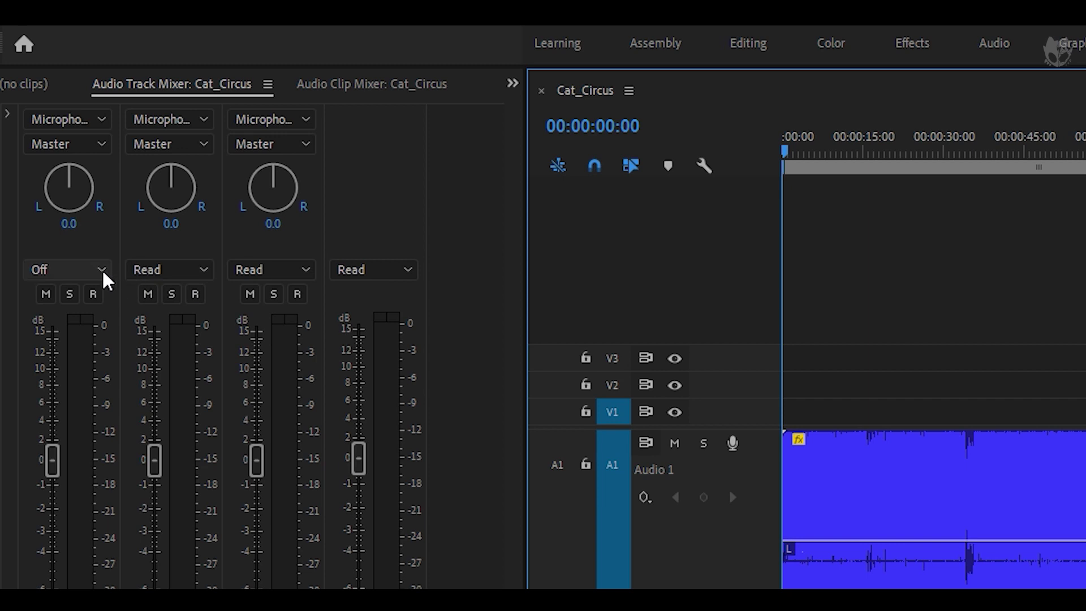
Change Audio 1's automation mode from Off to Read
click(102, 269)
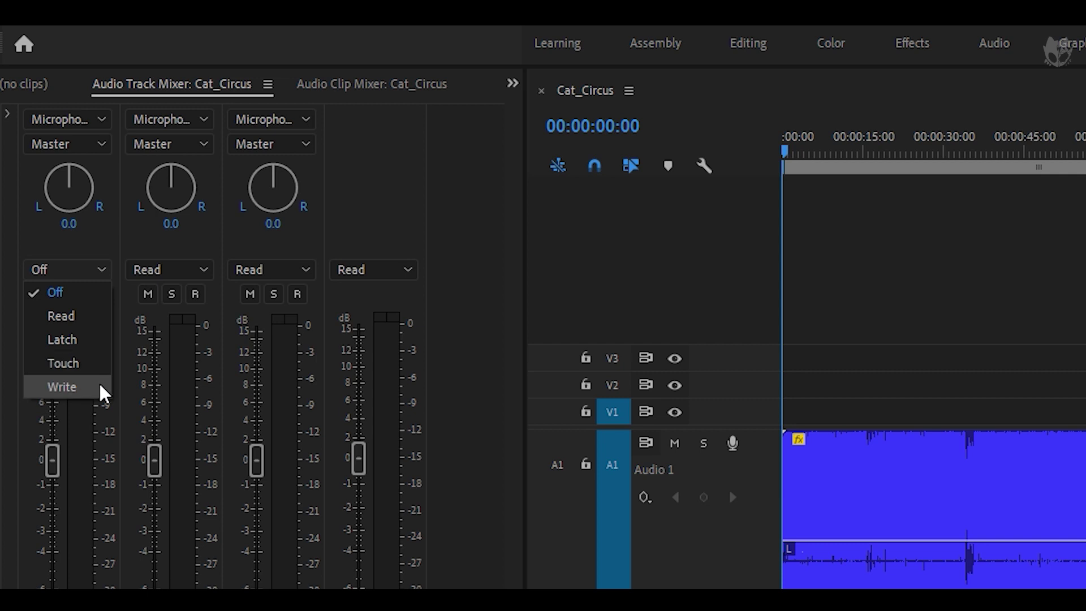
click(97, 315)
click(104, 273)
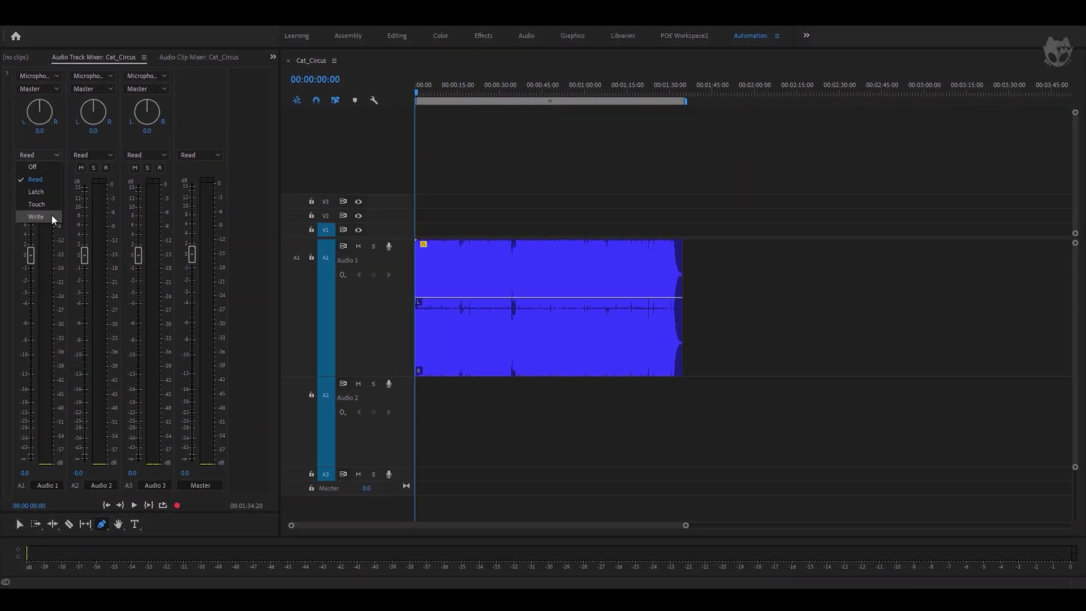
In Write mode, ride Audio 1's fader up from silence during playback, then lower it slightly
click(52, 218)
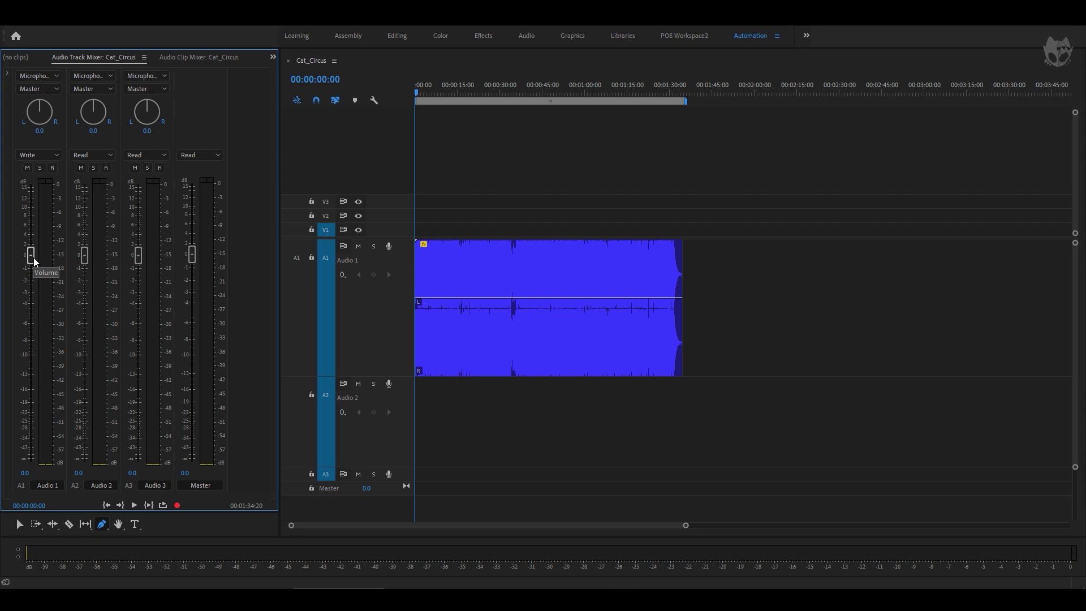
drag(32, 257, 12, 474)
key(space)
drag(33, 461, 29, 259)
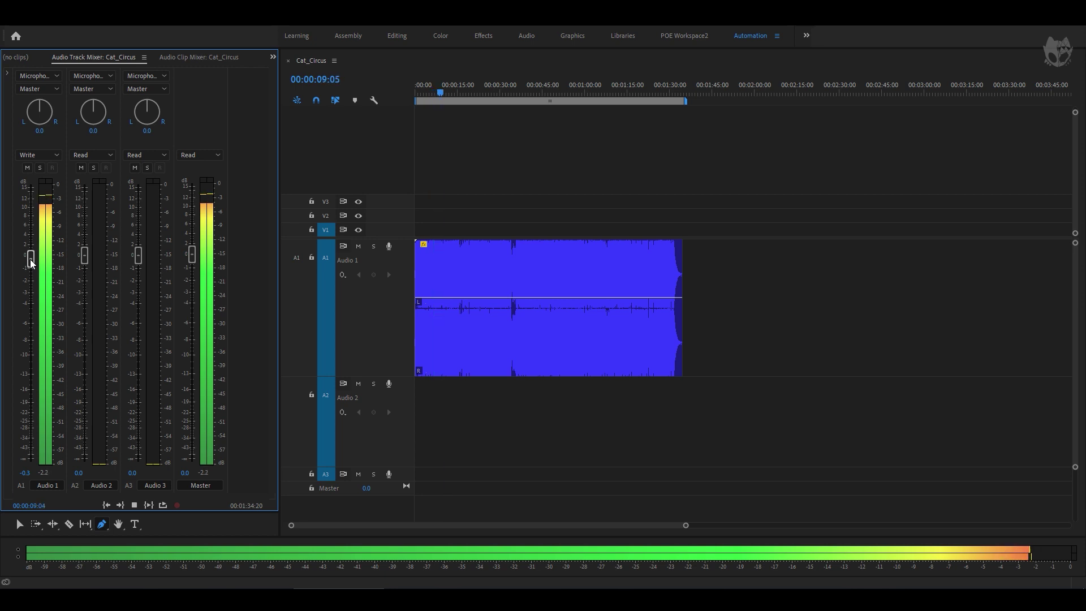
mouse_move(30, 259)
mouse_down()
mouse_move(42, 338)
mouse_move(47, 259)
mouse_up()
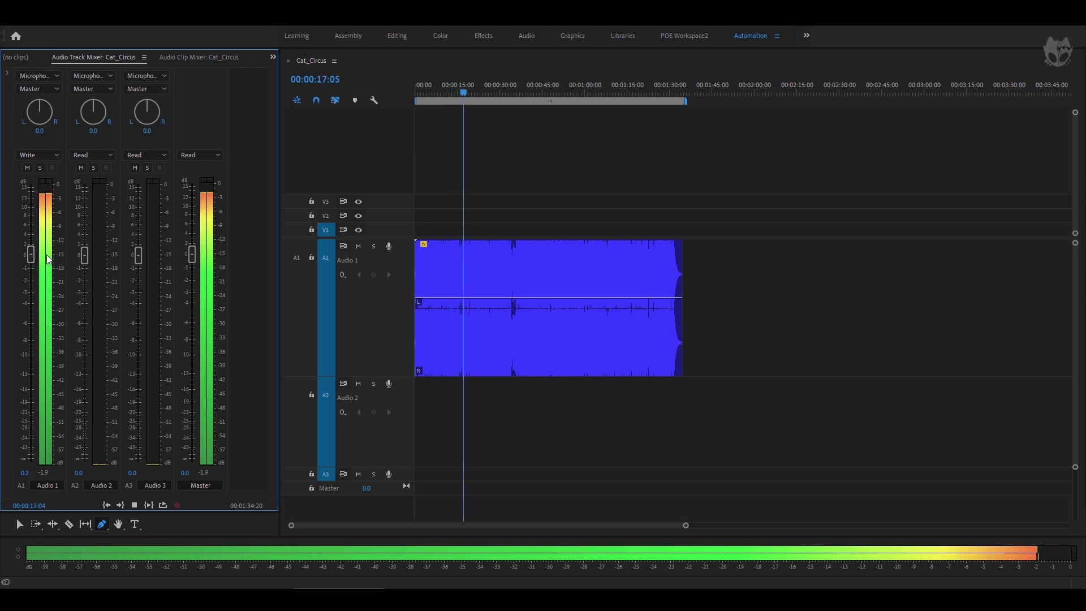
key(space)
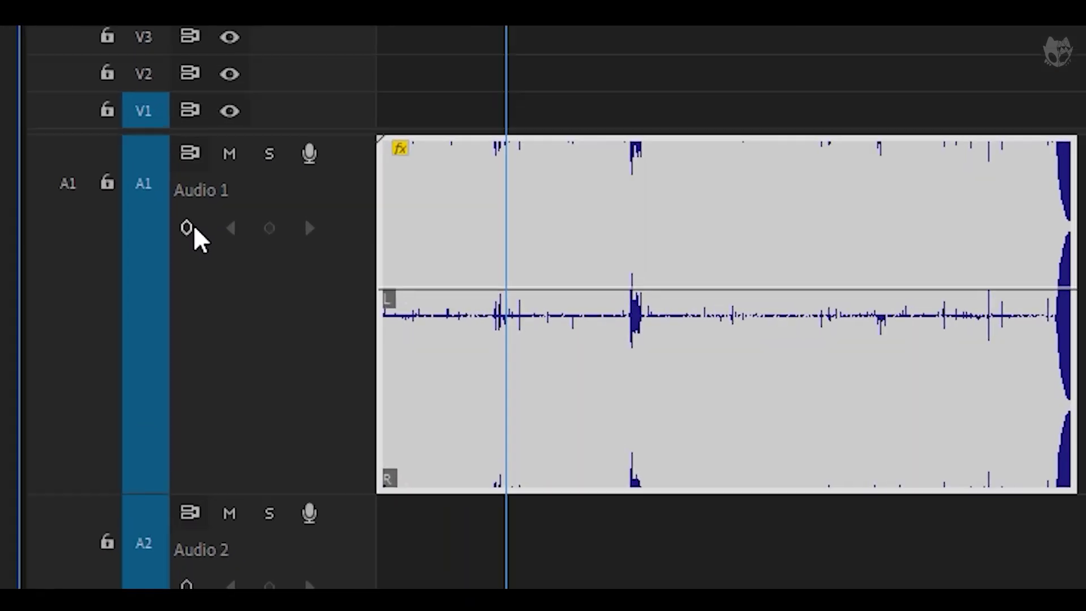
Show Audio 1's Track Keyframes > Volume on the timeline
click(342, 275)
mouse_move(253, 280)
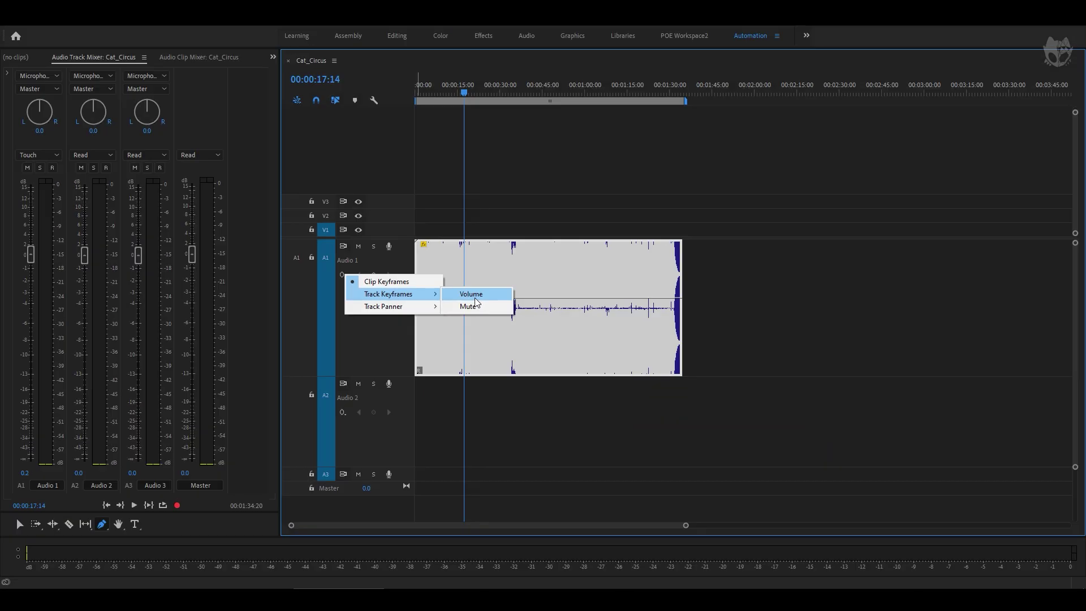
click(539, 290)
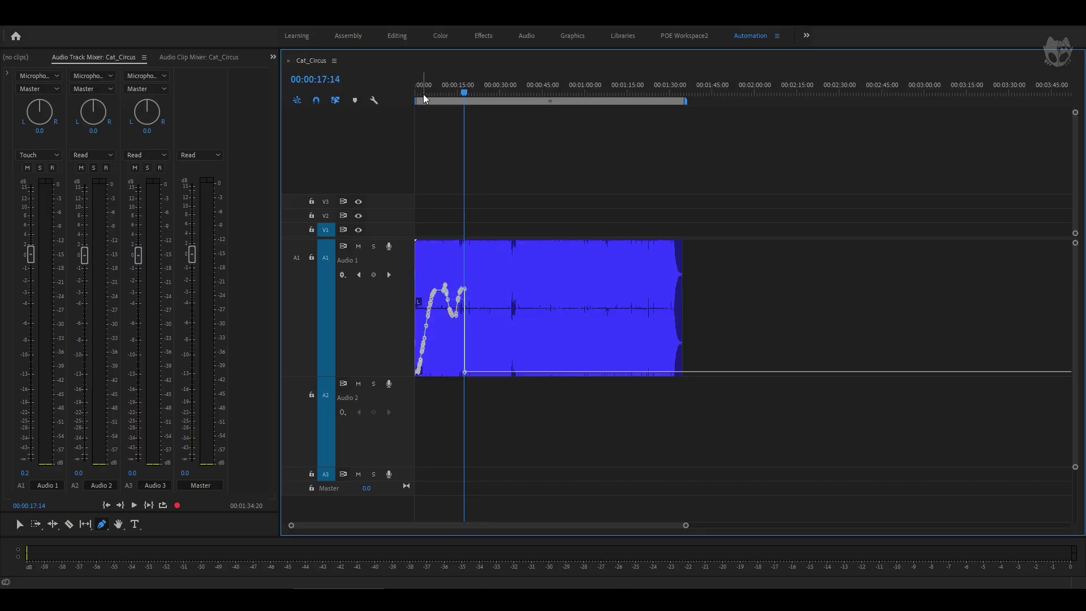
Zoom into the opening seconds and play back the recorded volume automation
drag(424, 94, 419, 94)
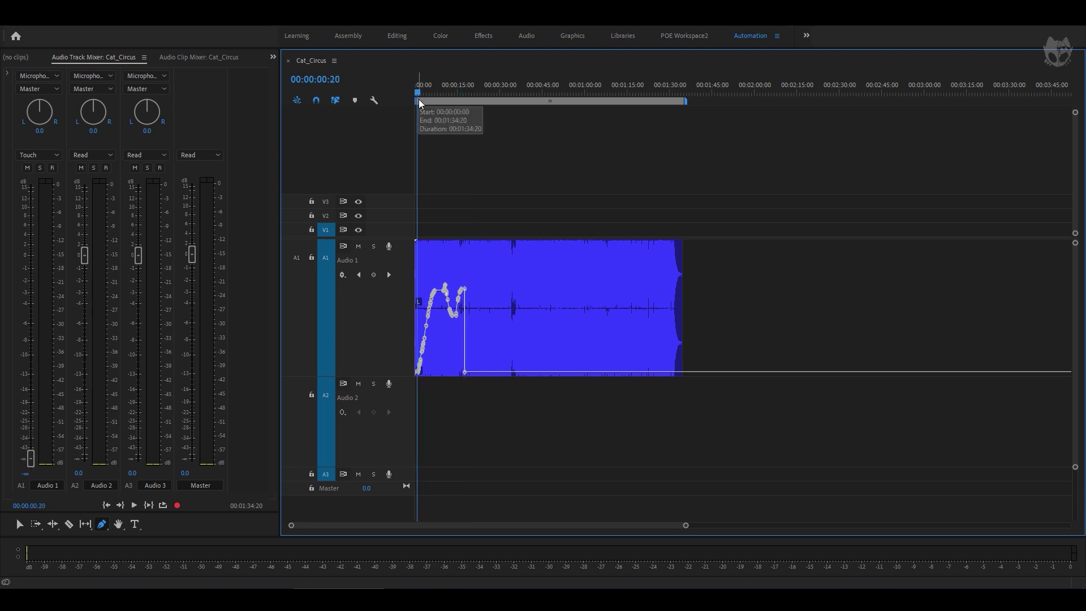
key(equal)
key(equal)
key(equal)
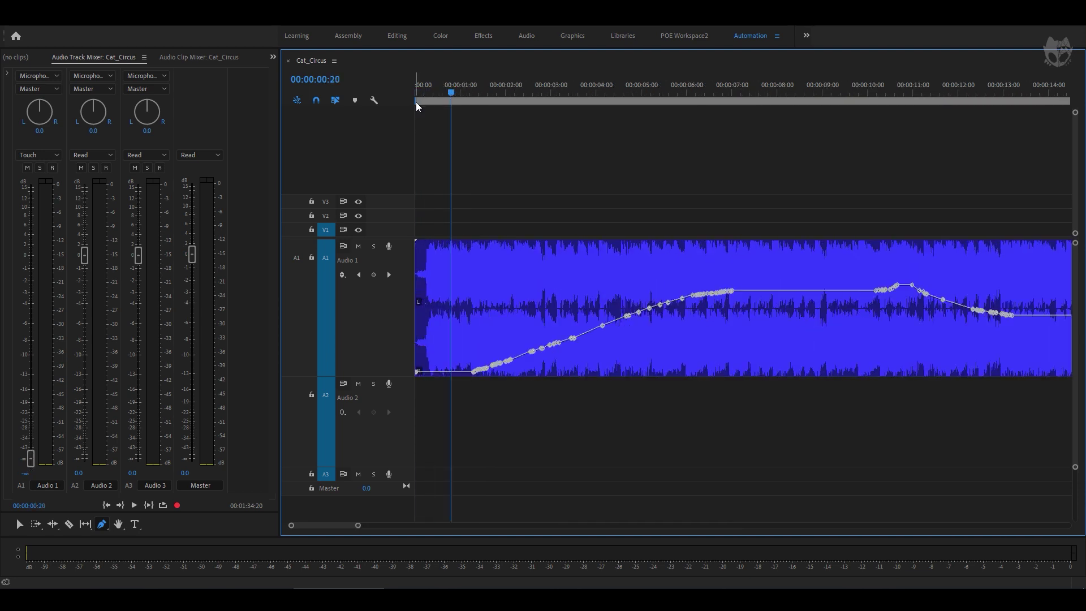
click(428, 96)
key(space)
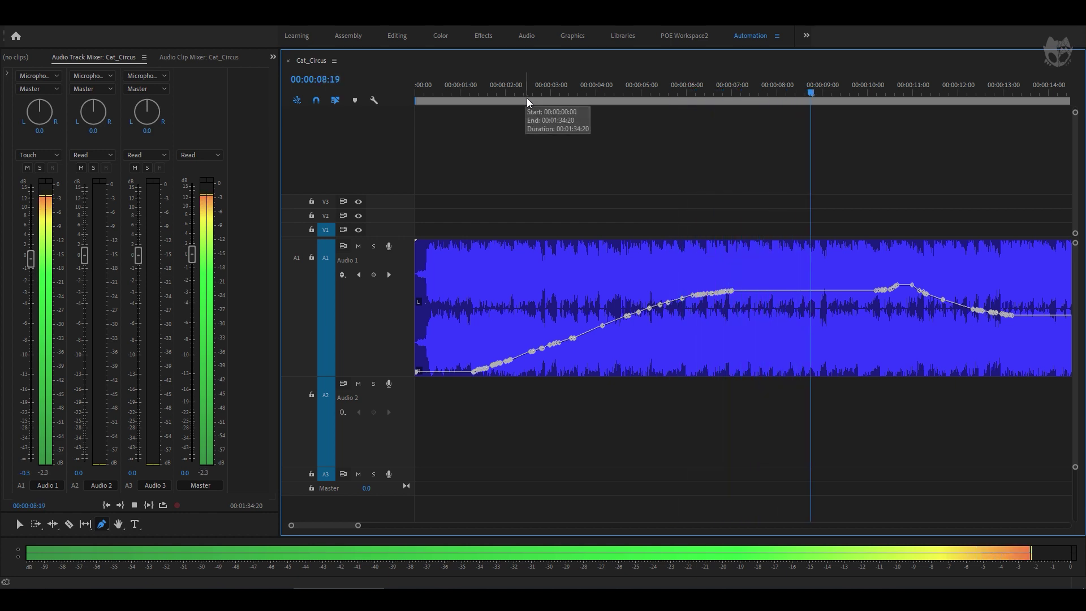
key(space)
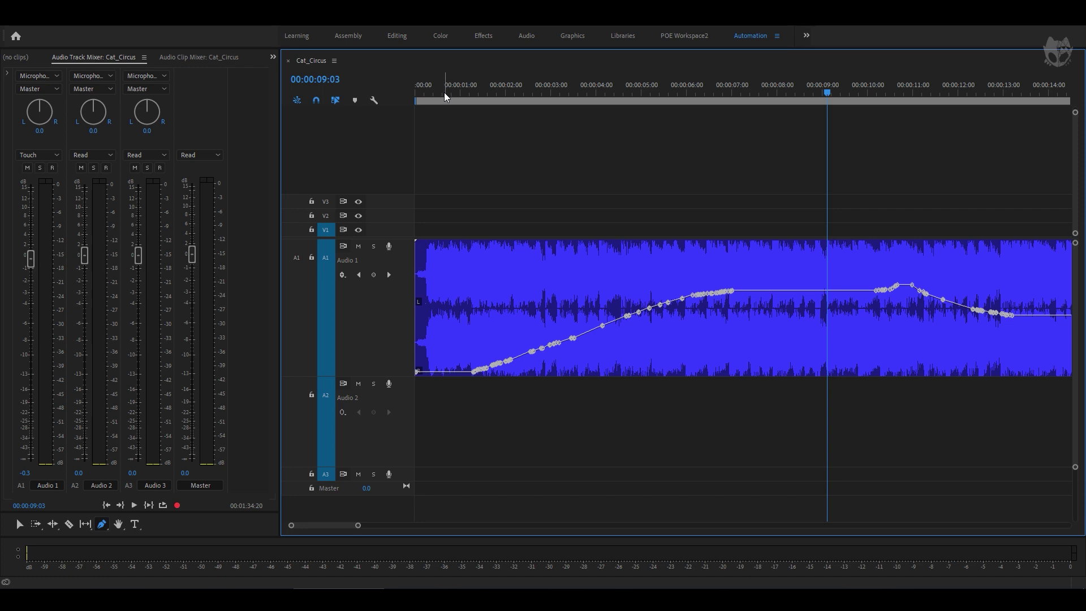
Rewrite Audio 1's first five seconds in Write mode by raising the fader from silence, keeping Touch
drag(445, 97, 409, 101)
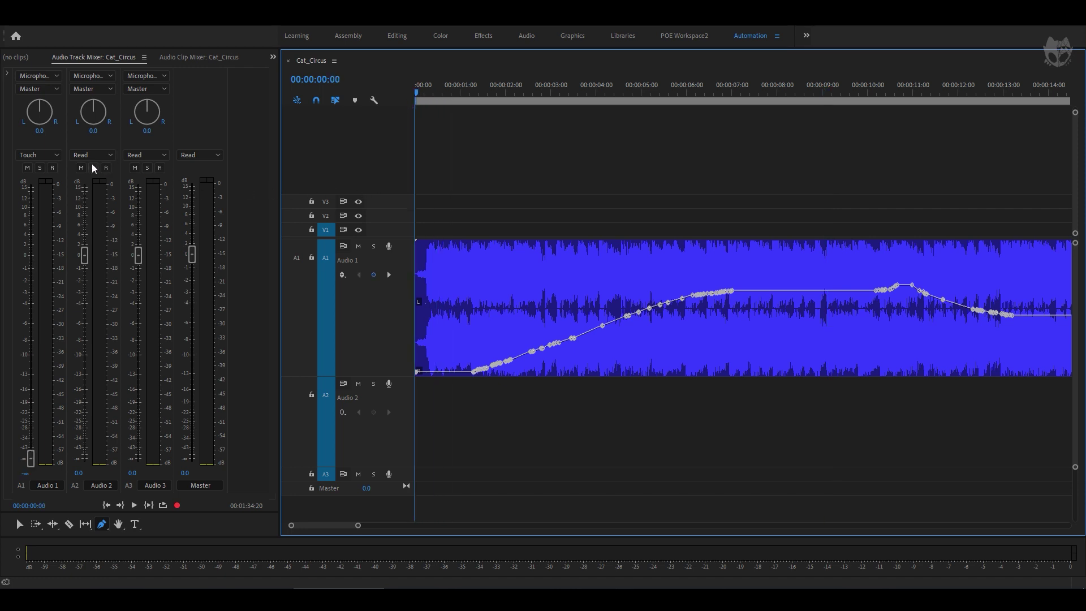
click(55, 155)
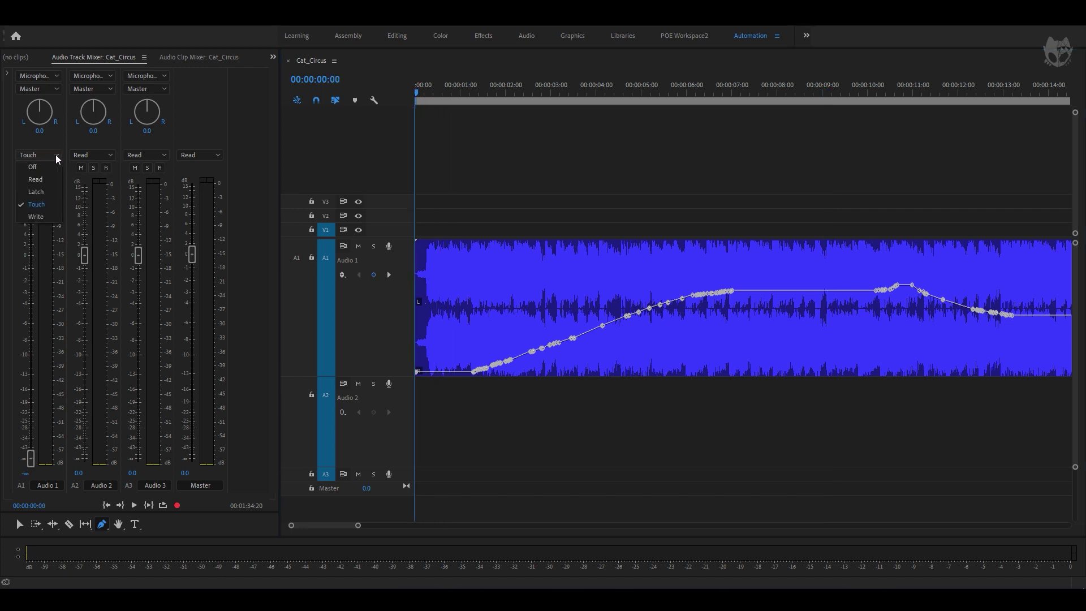
click(49, 219)
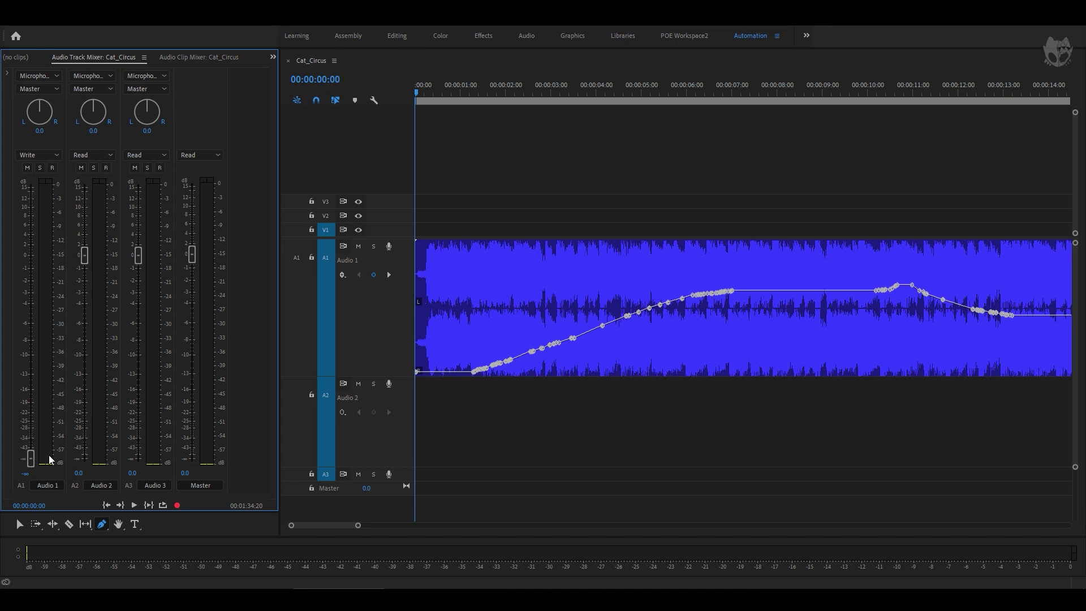
key(space)
drag(31, 459, 58, 254)
key(space)
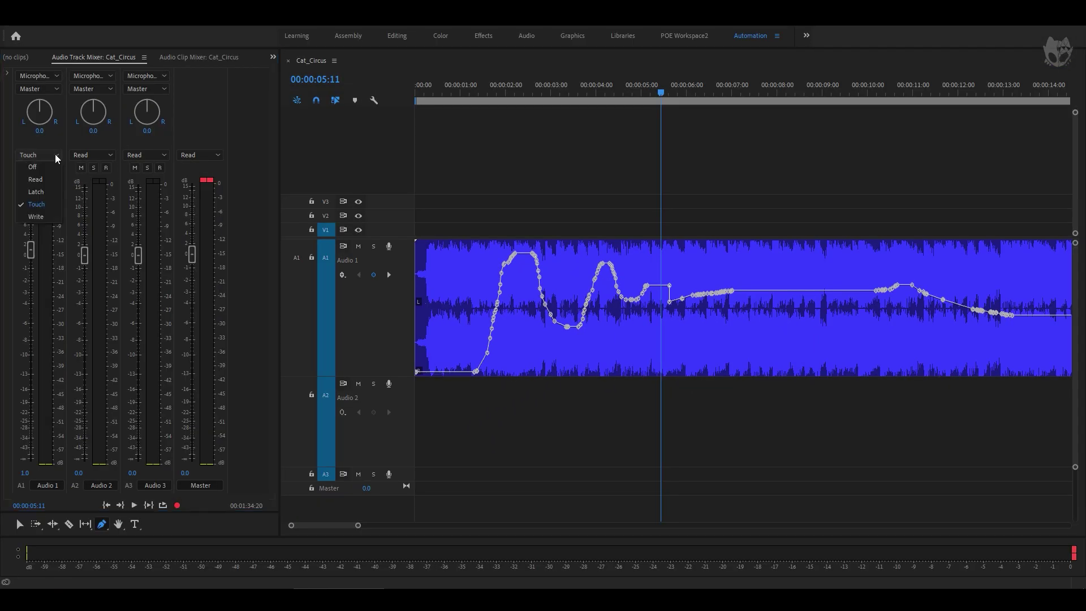
click(55, 154)
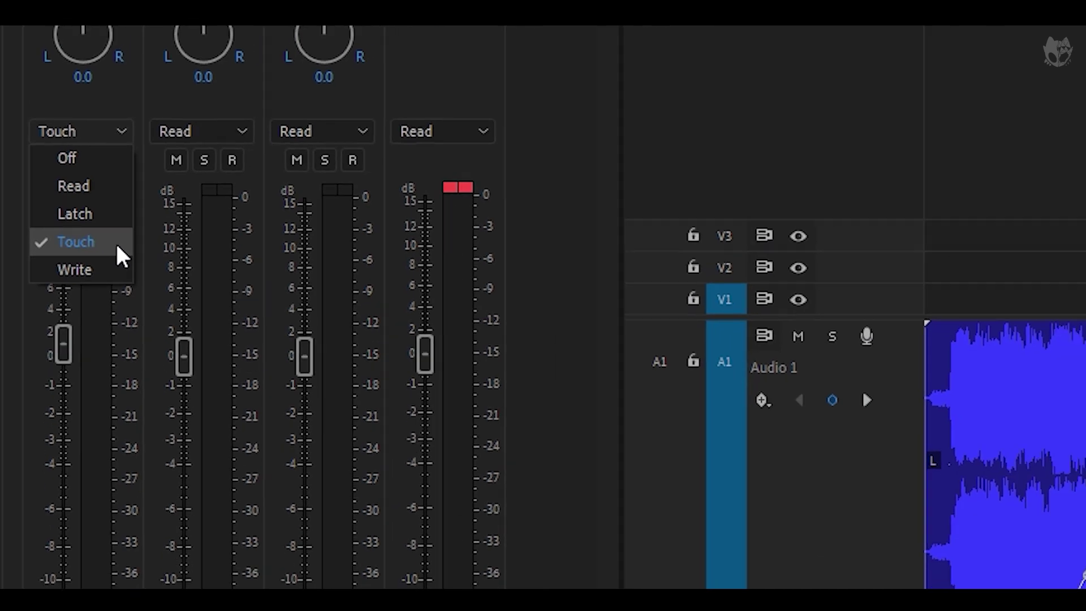
click(117, 247)
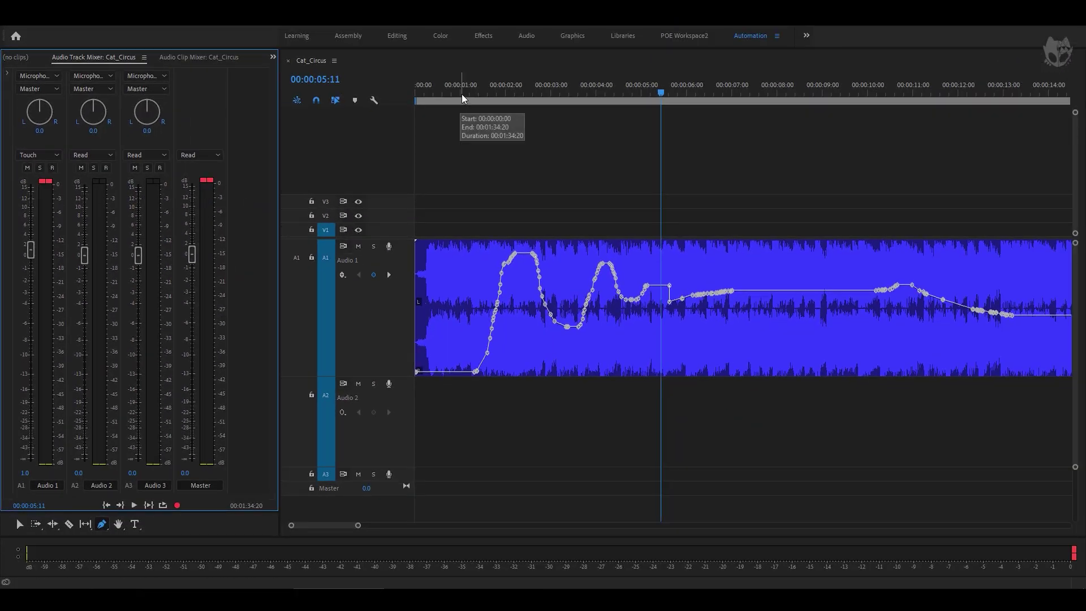
From the one-second mark, ride Audio 1's fader through about -9.2, -5.9, 1.6 and 8 dB
click(462, 94)
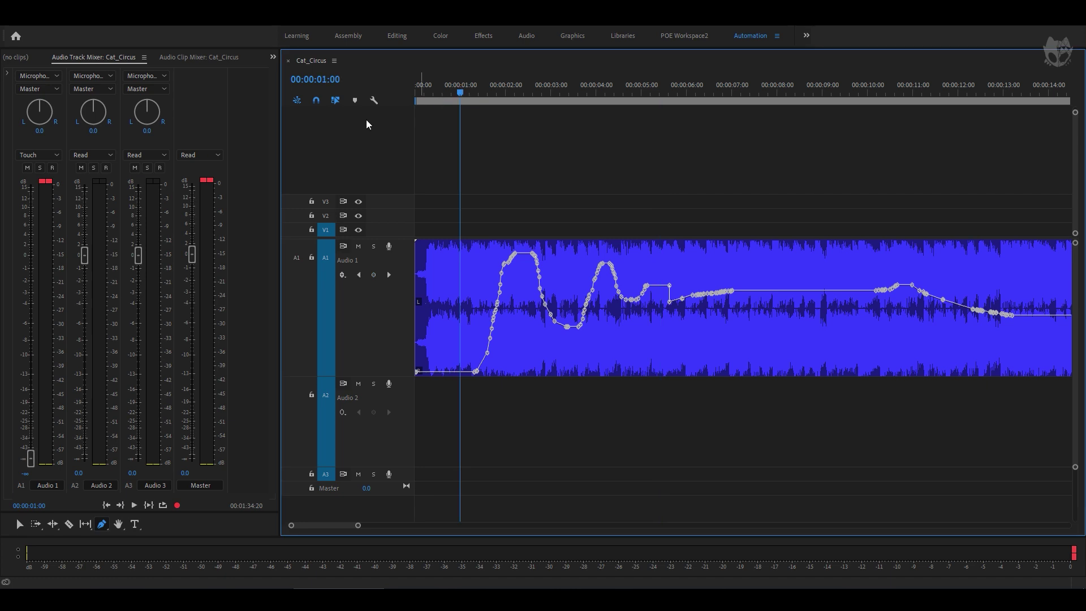
key(space)
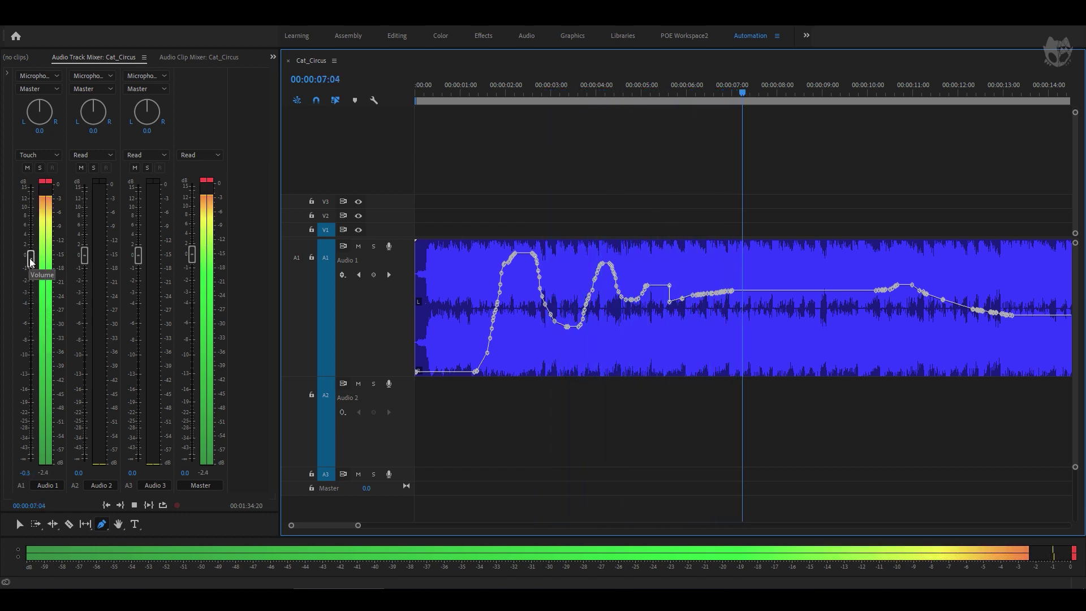
drag(31, 260, 25, 345)
mouse_move(36, 273)
mouse_down()
mouse_move(30, 320)
mouse_move(31, 220)
mouse_up()
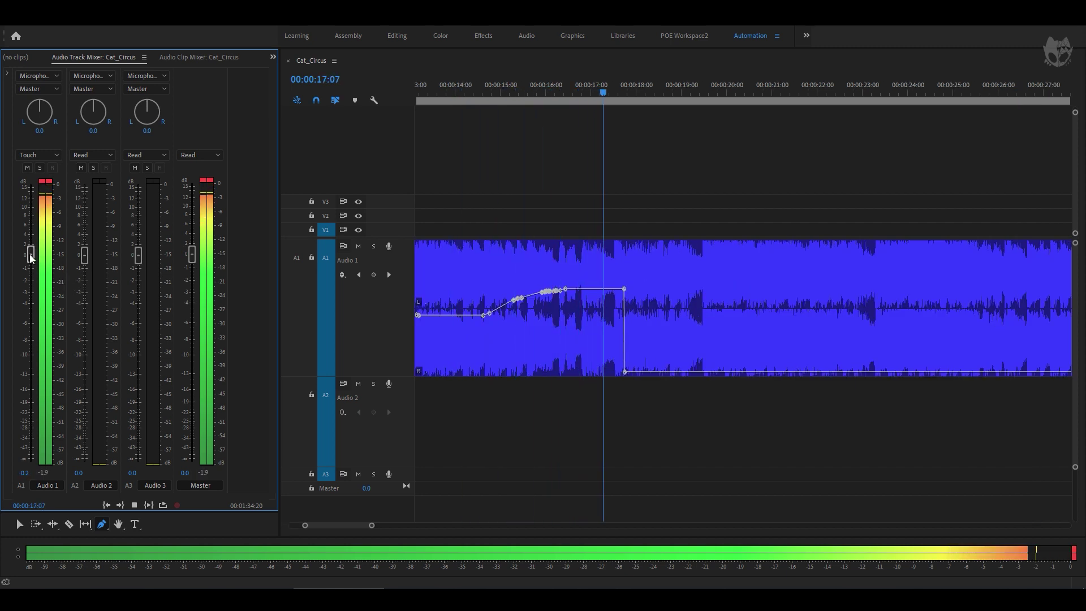
mouse_move(29, 253)
mouse_down()
mouse_move(30, 223)
mouse_move(36, 440)
mouse_move(36, 267)
mouse_up()
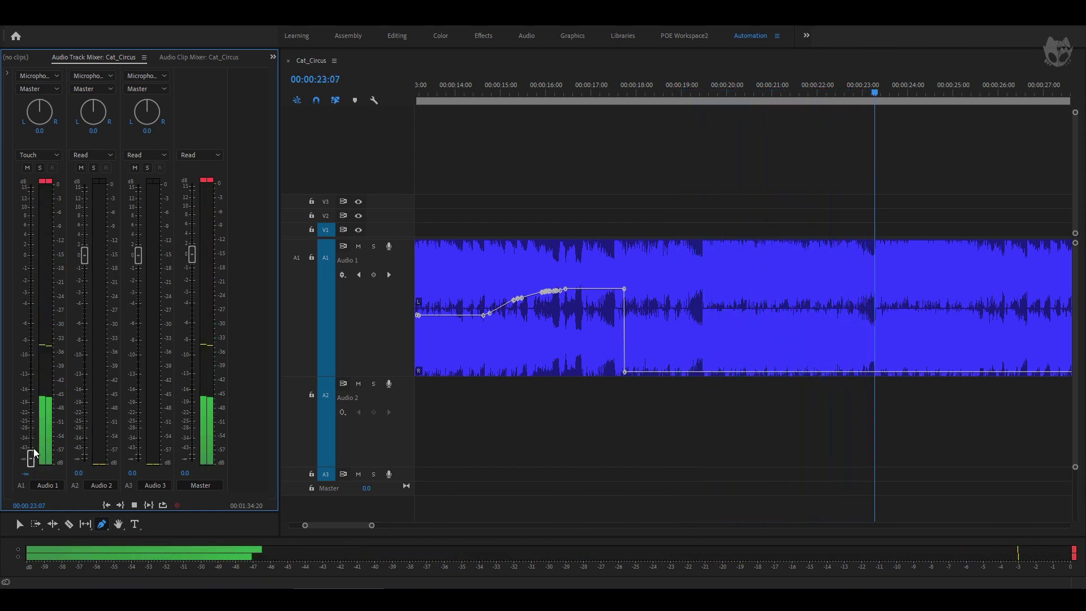
mouse_move(32, 439)
mouse_down()
mouse_move(42, 220)
mouse_move(32, 418)
mouse_move(34, 247)
mouse_up()
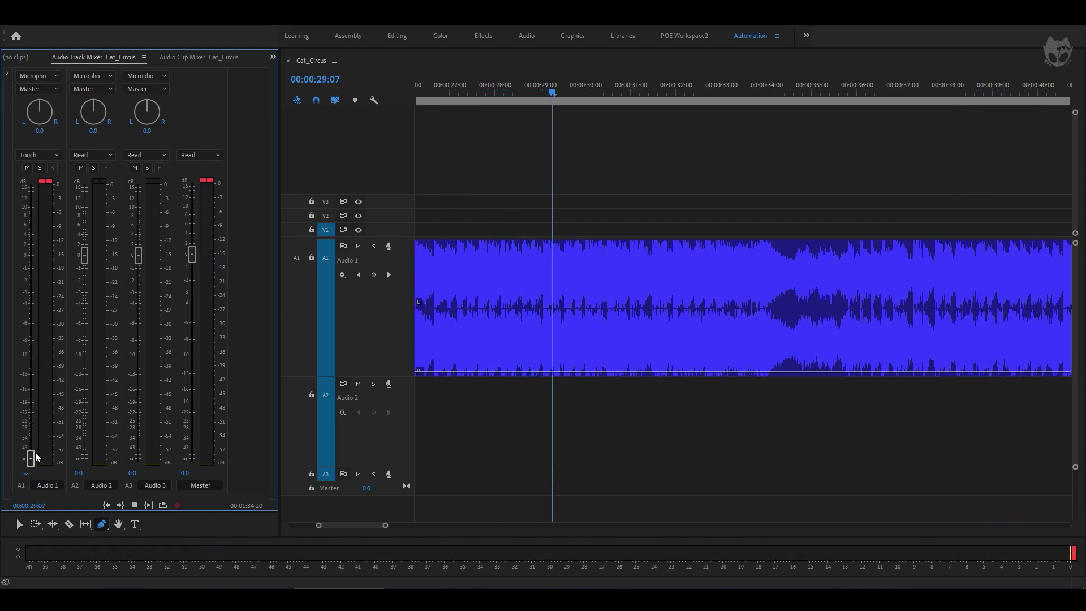
drag(31, 457, 41, 240)
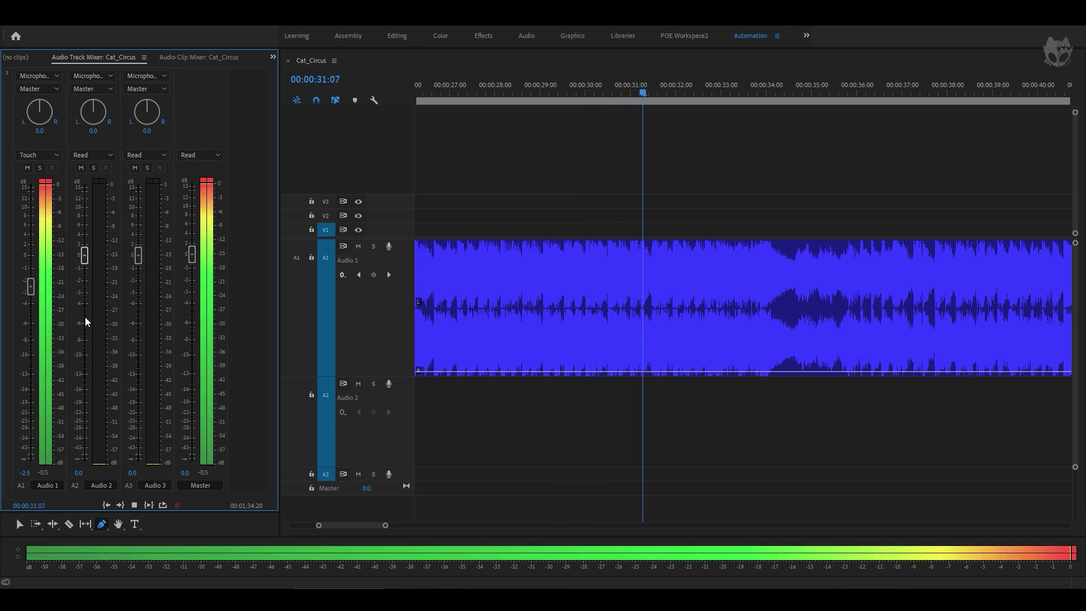
key(space)
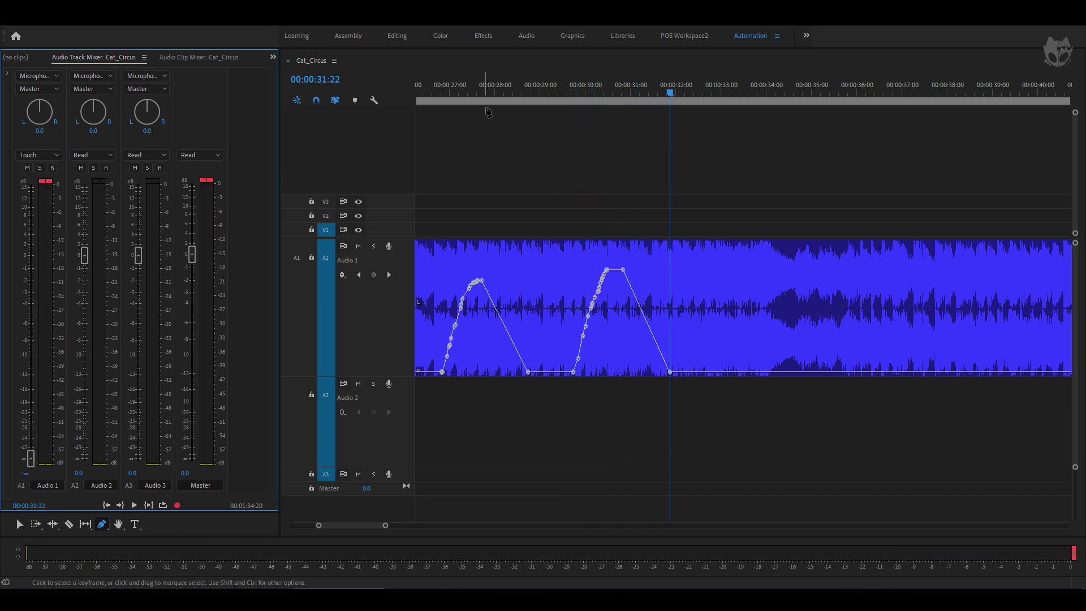
Zoom the timeline near the sequence start and switch to the Pen tool
scroll(484, 97, down, 3)
click(621, 103)
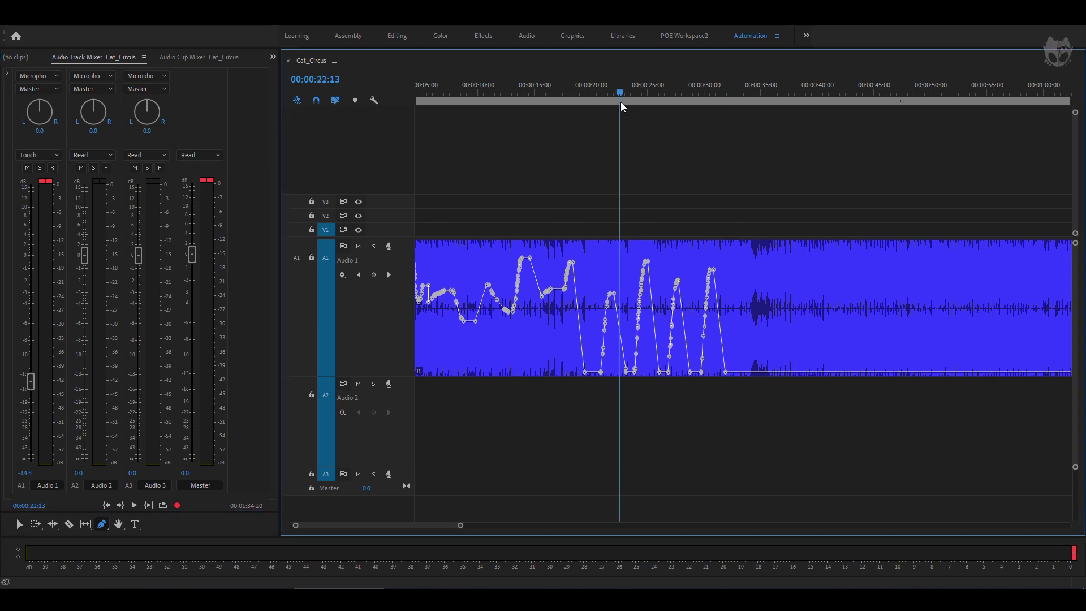
scroll(620, 102, up, 2)
scroll(620, 103, up, 2)
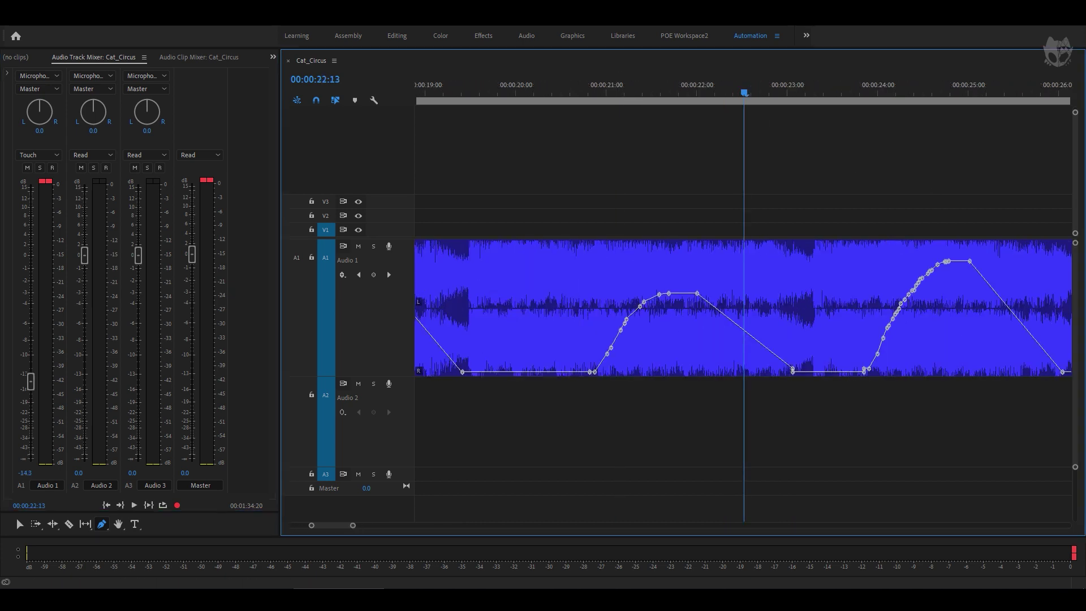
scroll(428, 95, down, 2)
scroll(428, 95, down, 2)
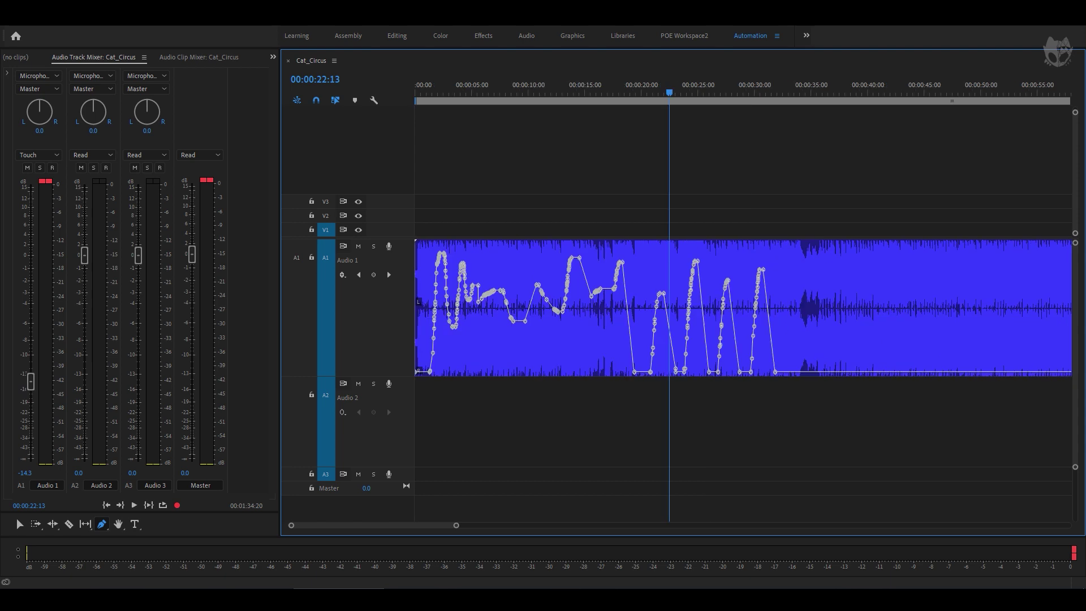
click(427, 94)
key(p)
Marquee-select and delete all Audio 1 volume keyframes, then set its automation to Write
drag(419, 94, 409, 121)
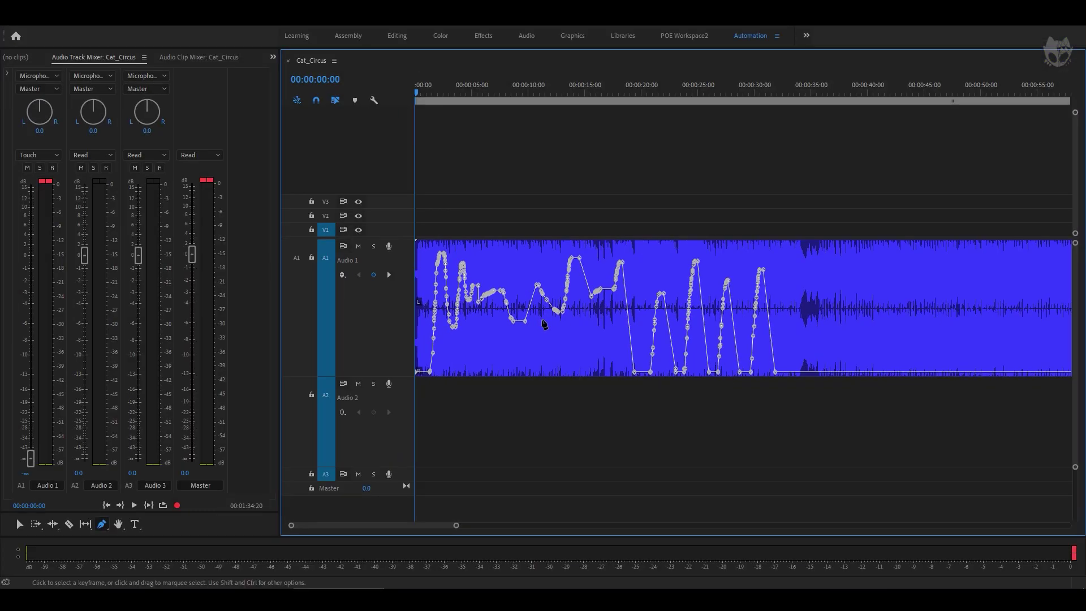
drag(810, 256, 382, 417)
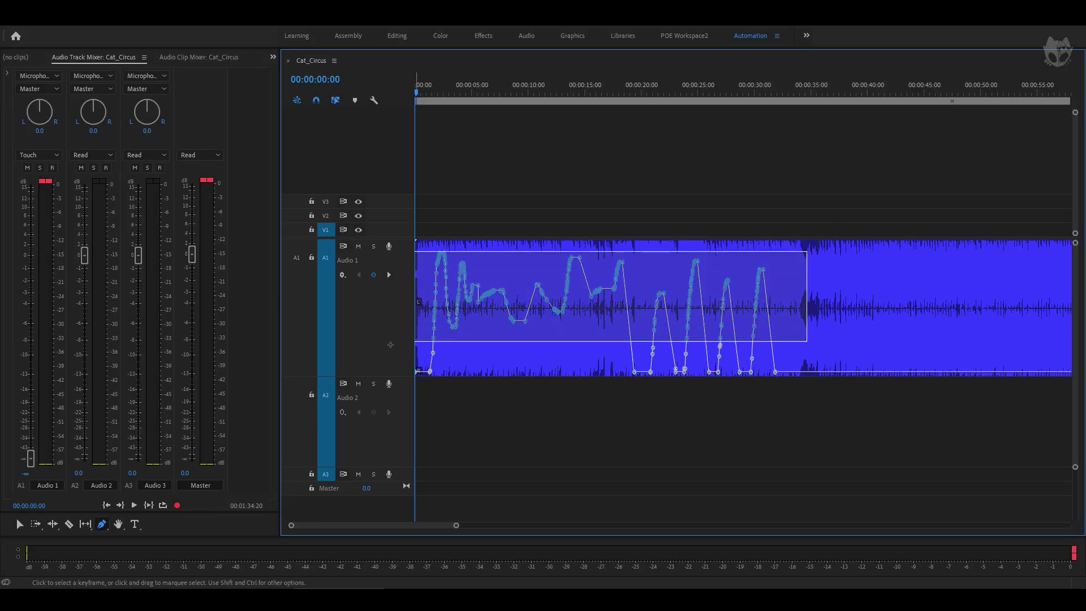
key(Delete)
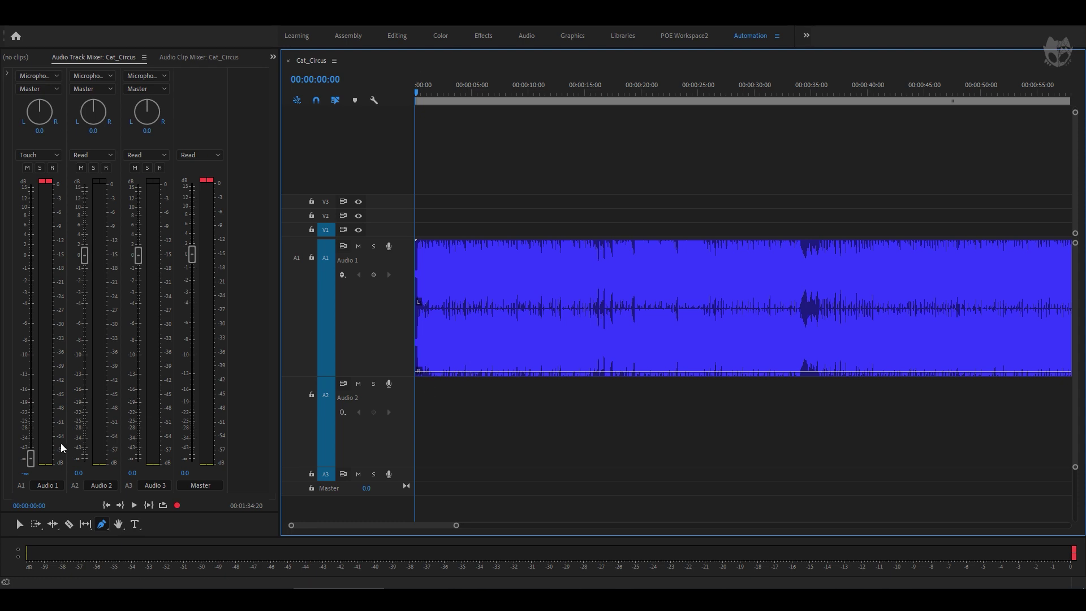
click(22, 476)
text(0)
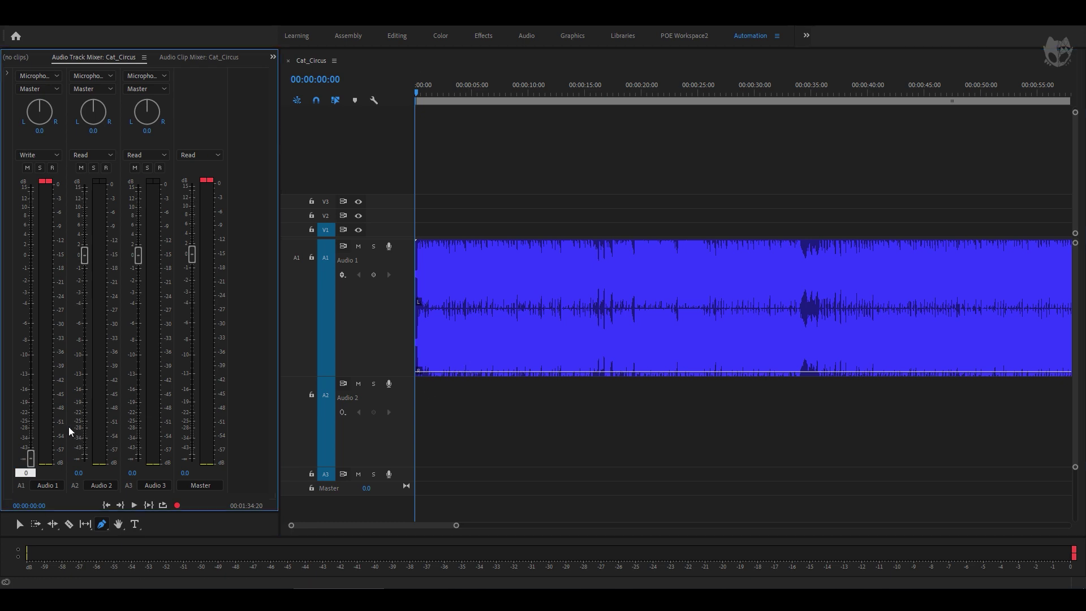
In Touch mode, ride Audio 1's fader during playback, dipping to about -5.6 and -1.6 dB
click(53, 155)
click(41, 174)
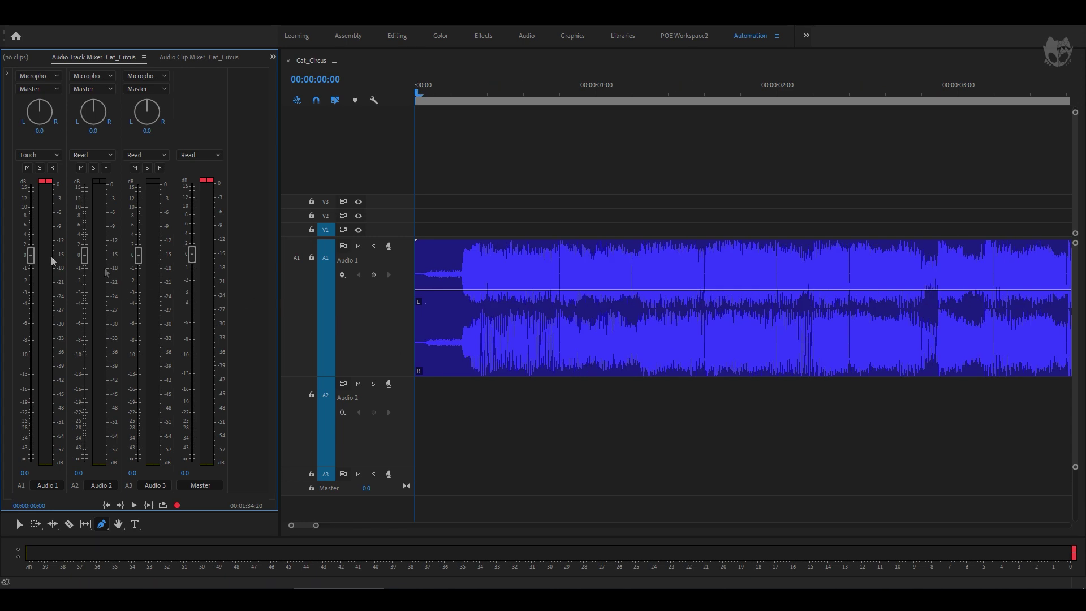
key(space)
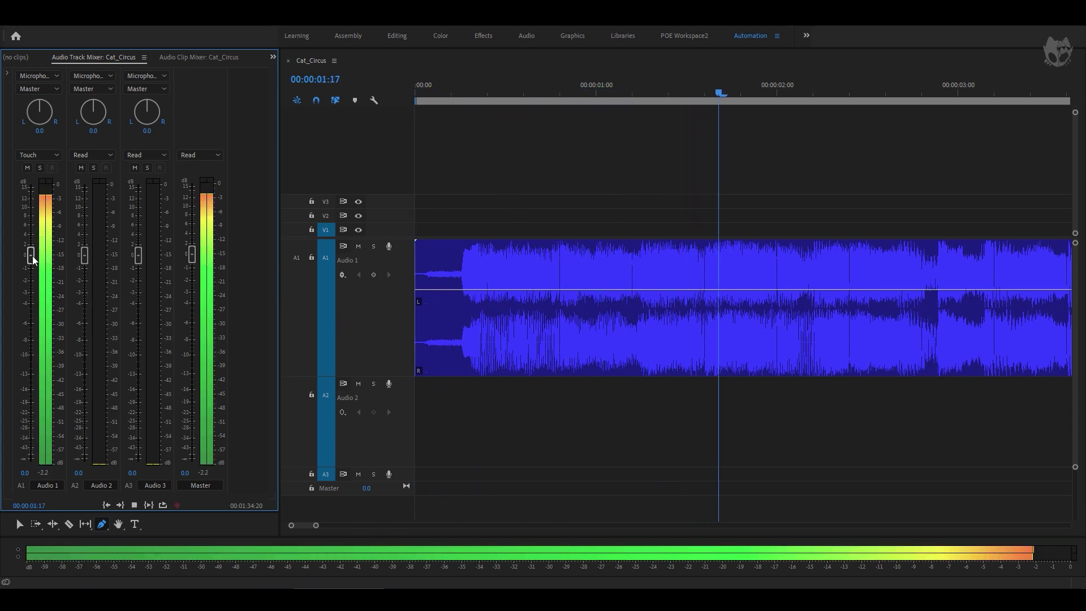
drag(31, 256, 32, 211)
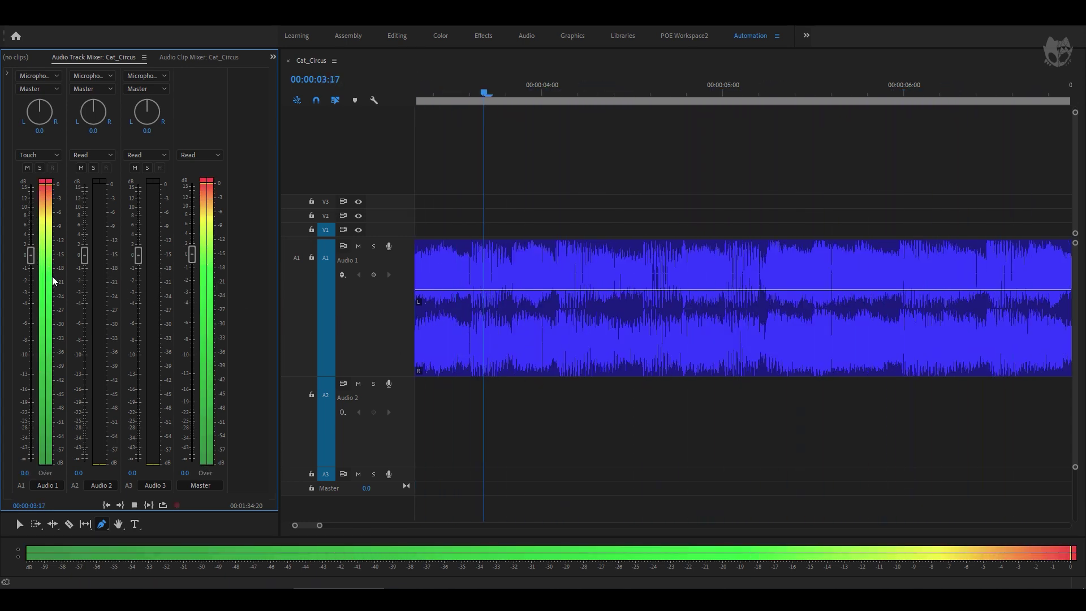
mouse_move(32, 261)
mouse_down()
mouse_move(31, 317)
mouse_move(33, 215)
mouse_up()
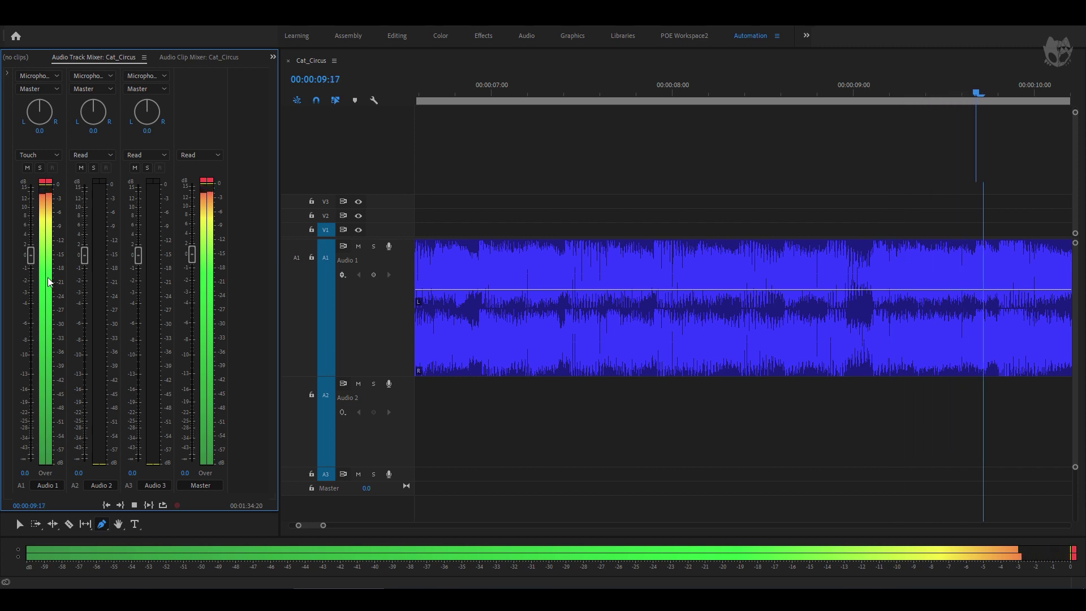
drag(31, 256, 31, 277)
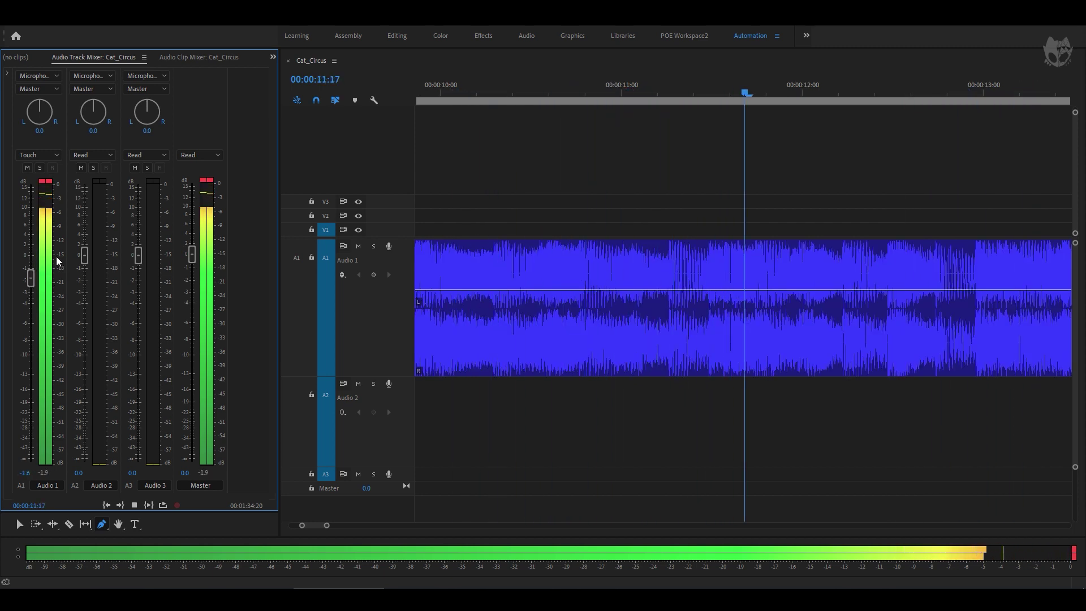
key(space)
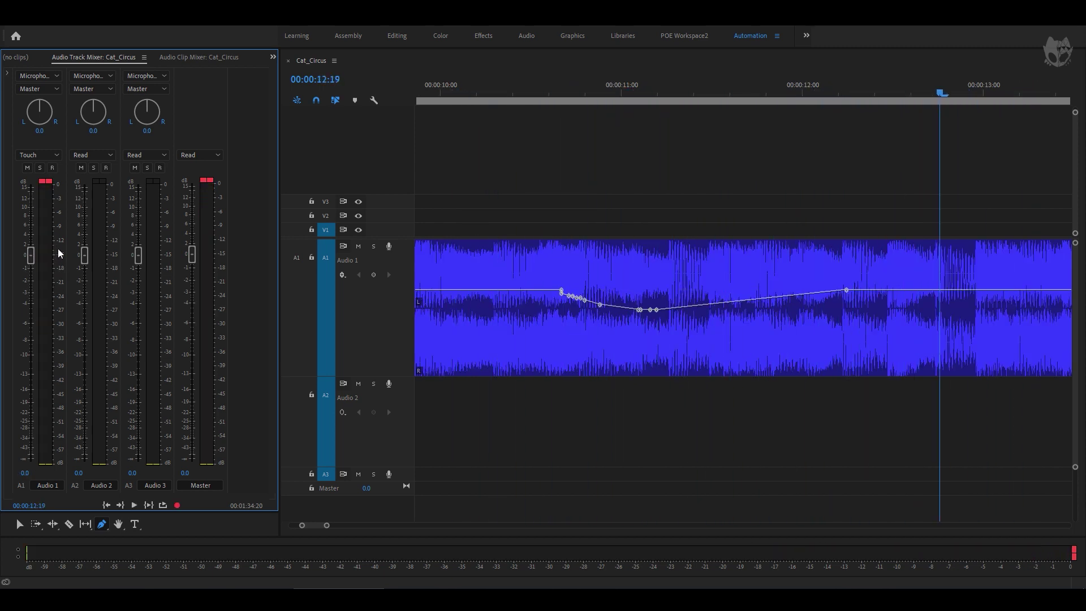
key(minus)
key(minus)
key(minus)
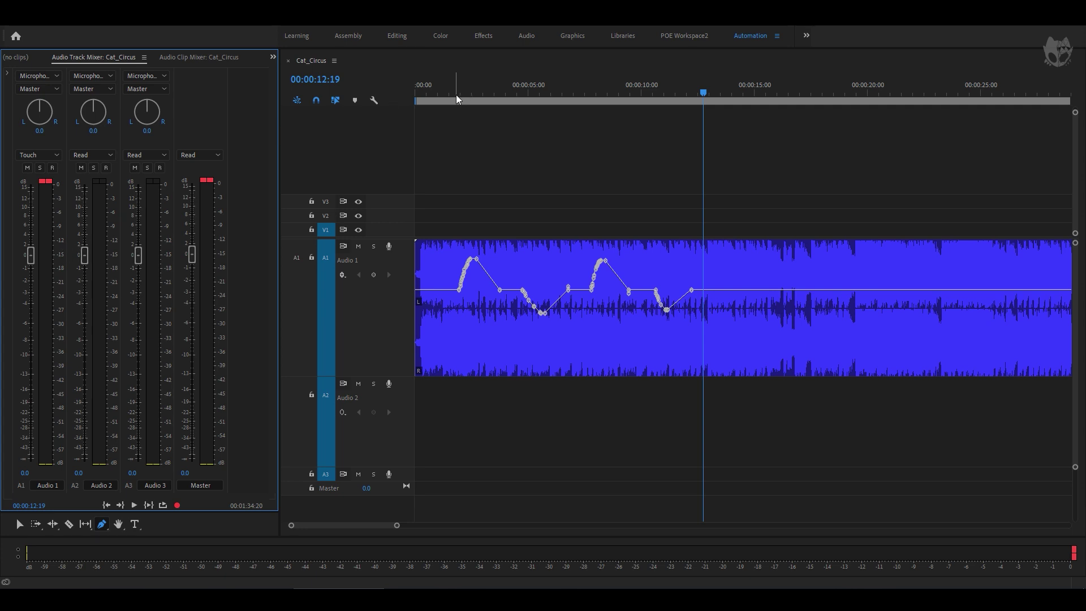
Place the playhead at 00:00:01:17, zoom to the first 14 seconds, and show Audio 1's automation modes
click(455, 93)
key(equal)
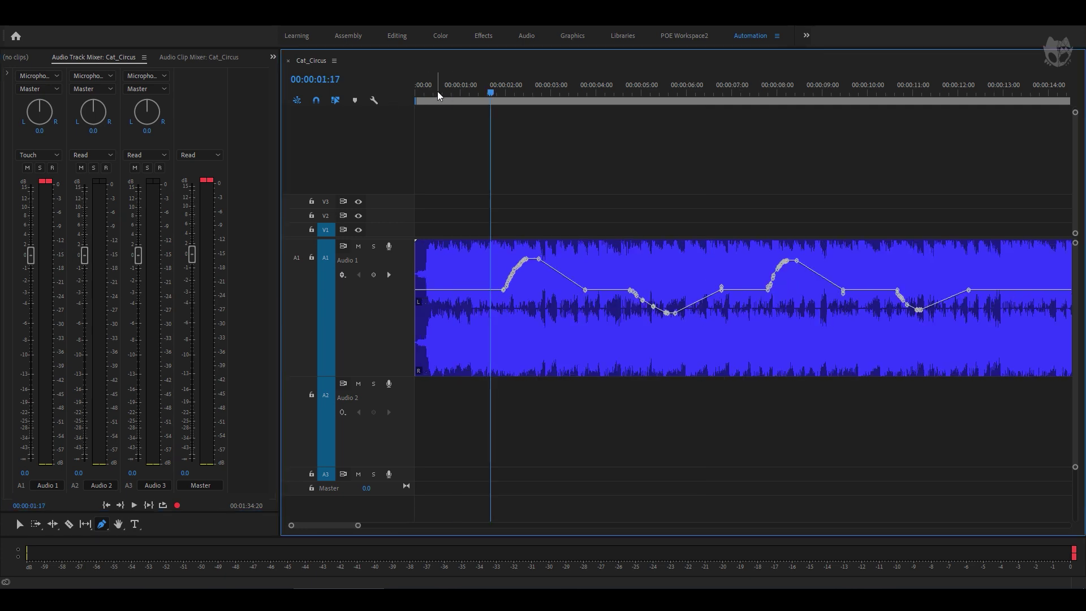
click(56, 155)
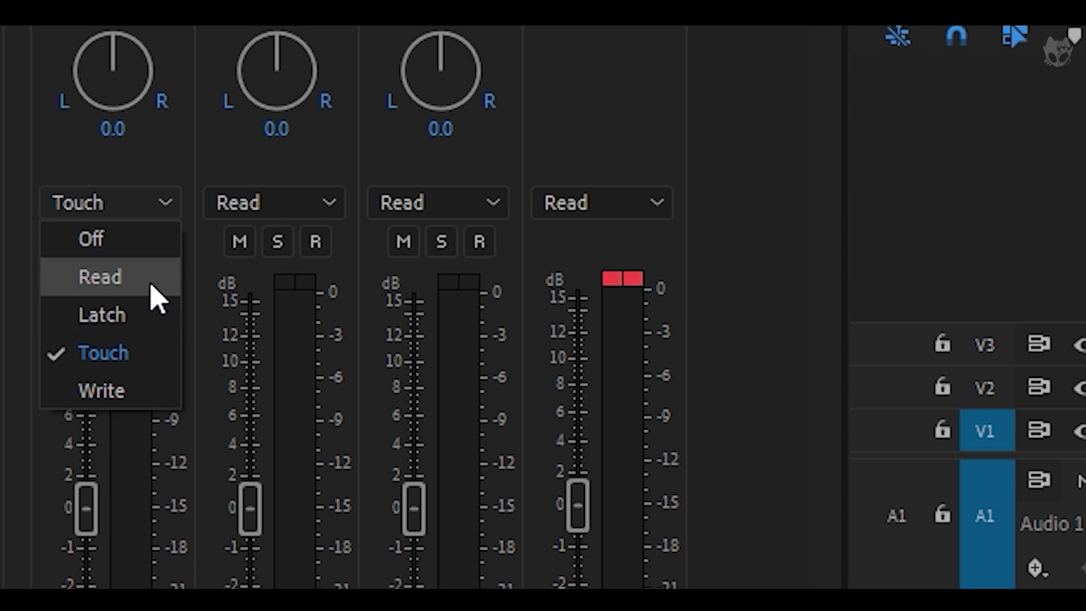
Set Audio 1's automation to Read and play back the recorded curve
click(154, 295)
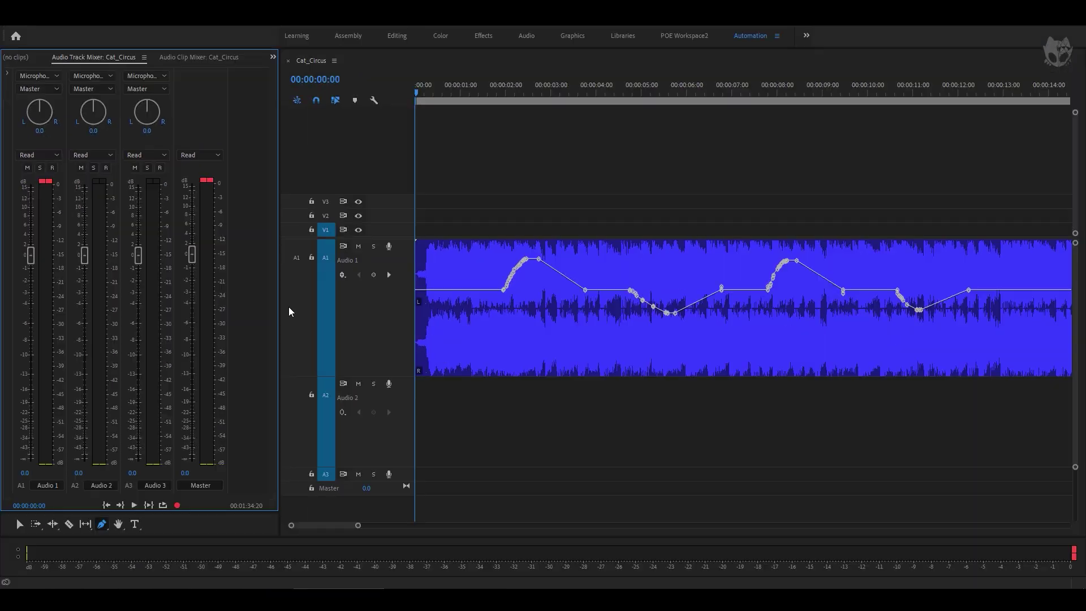
key(space)
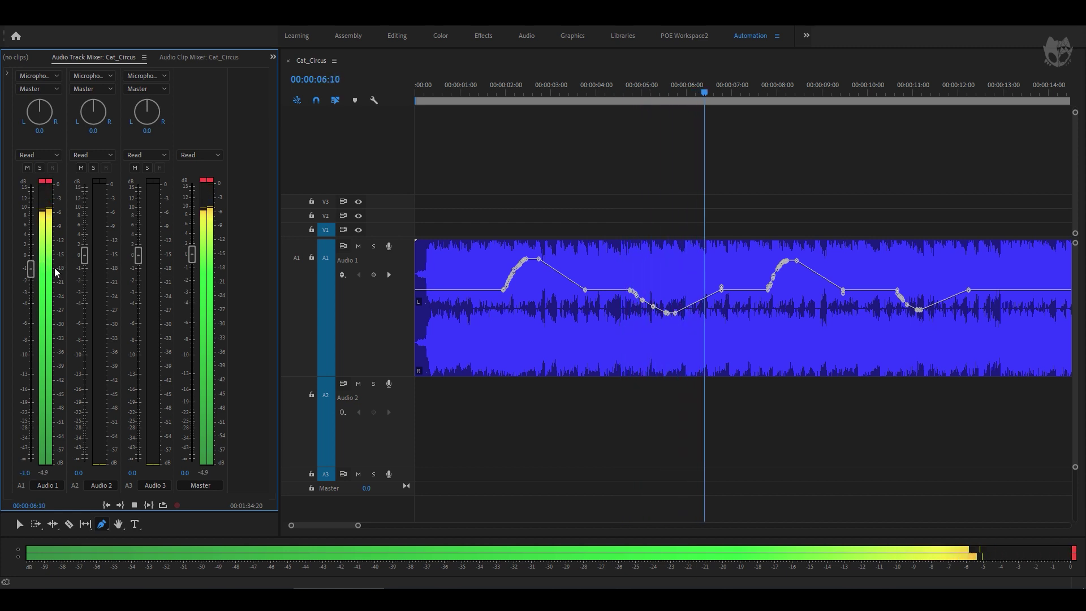
key(space)
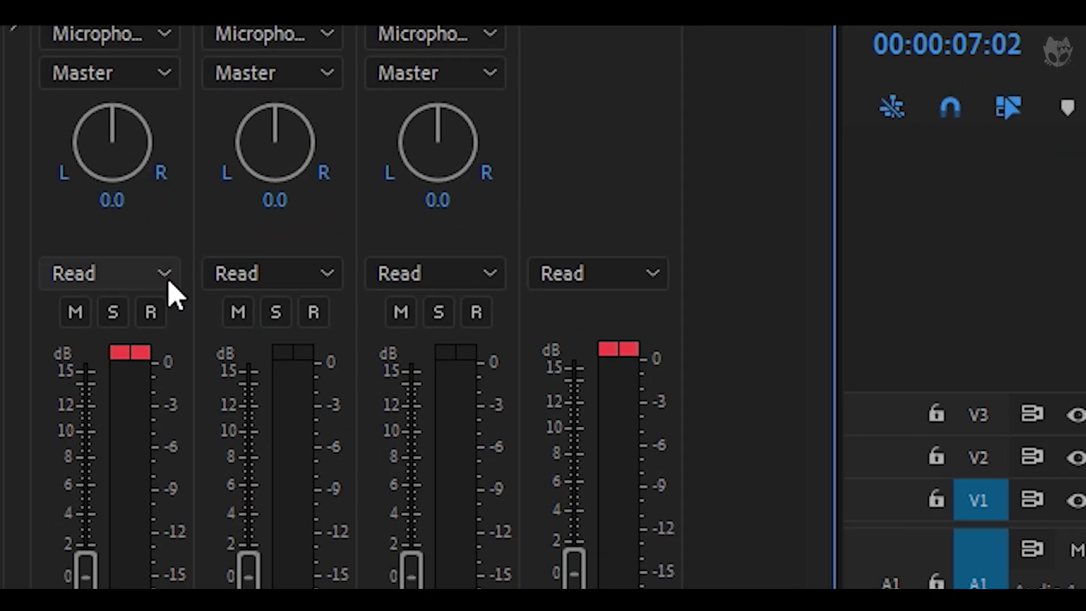
Turn Audio 1's automation Off and play back from the start for comparison
click(165, 278)
click(134, 317)
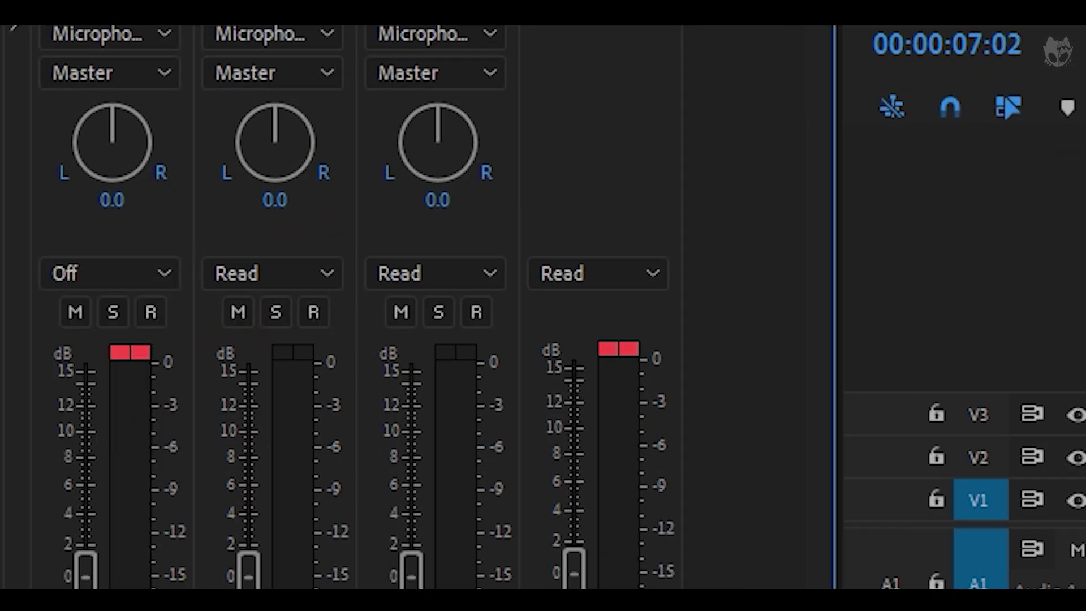
key(Home)
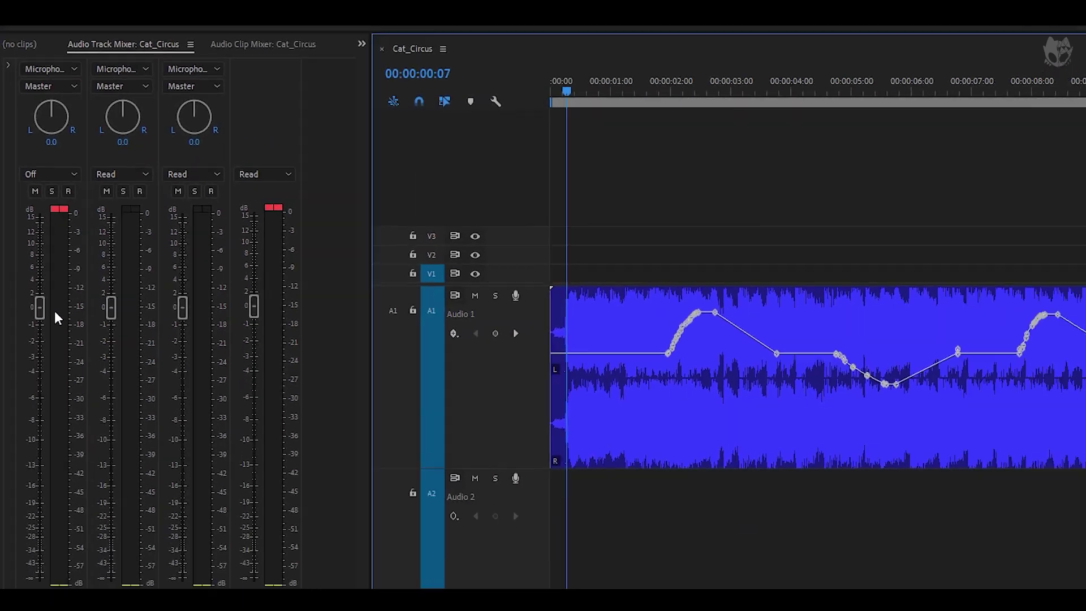
key(space)
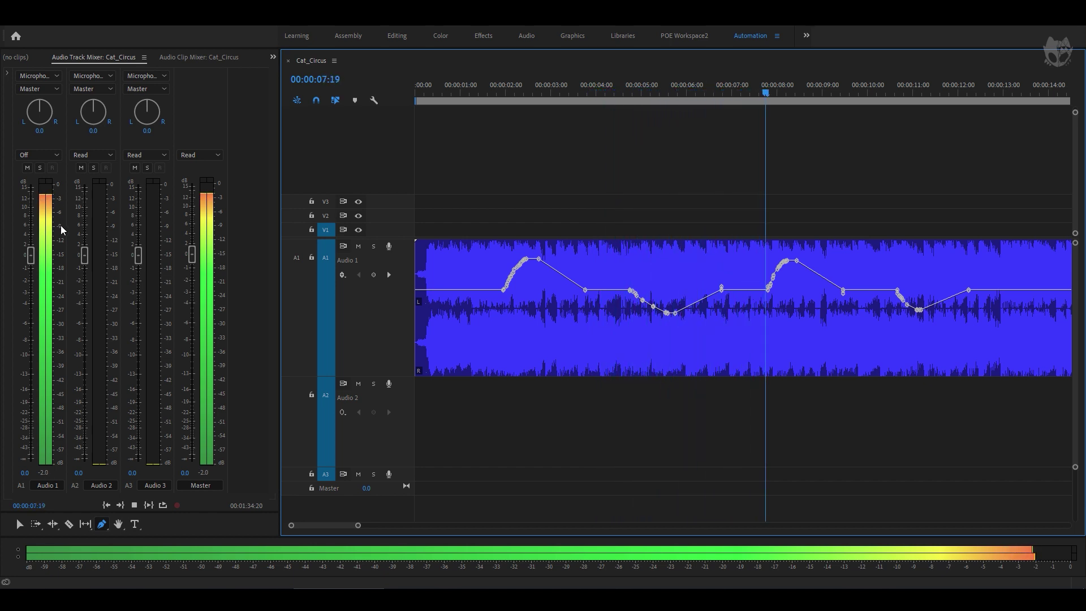
key(space)
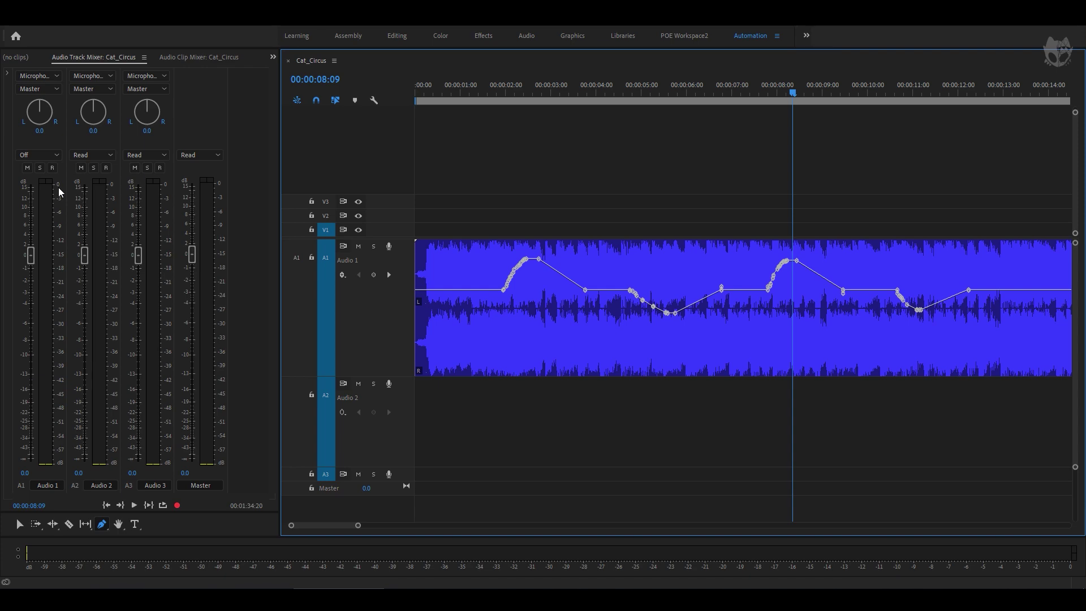
Show Audio 1's automation mode list with Off selected
click(53, 154)
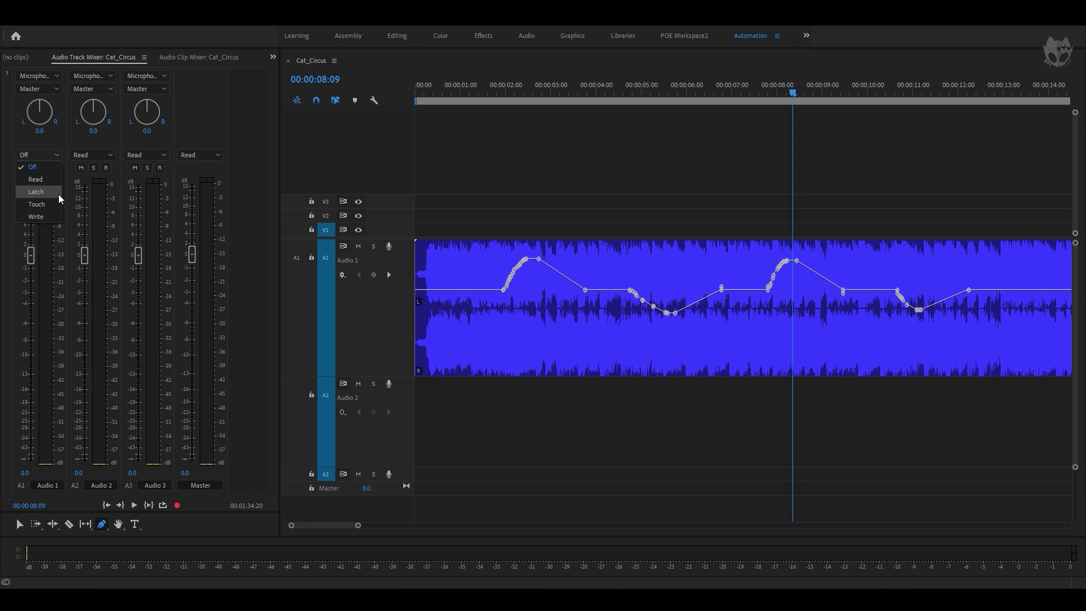
Switch Audio 1 to Latch and record a rising volume pass from the start to about 15 seconds
click(59, 195)
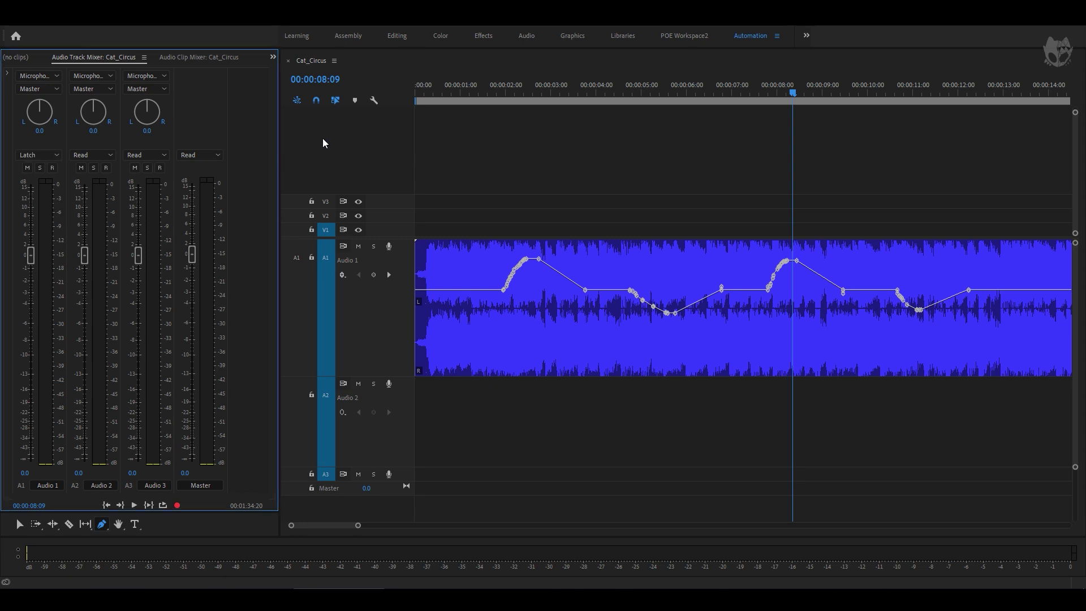
click(432, 91)
key(space)
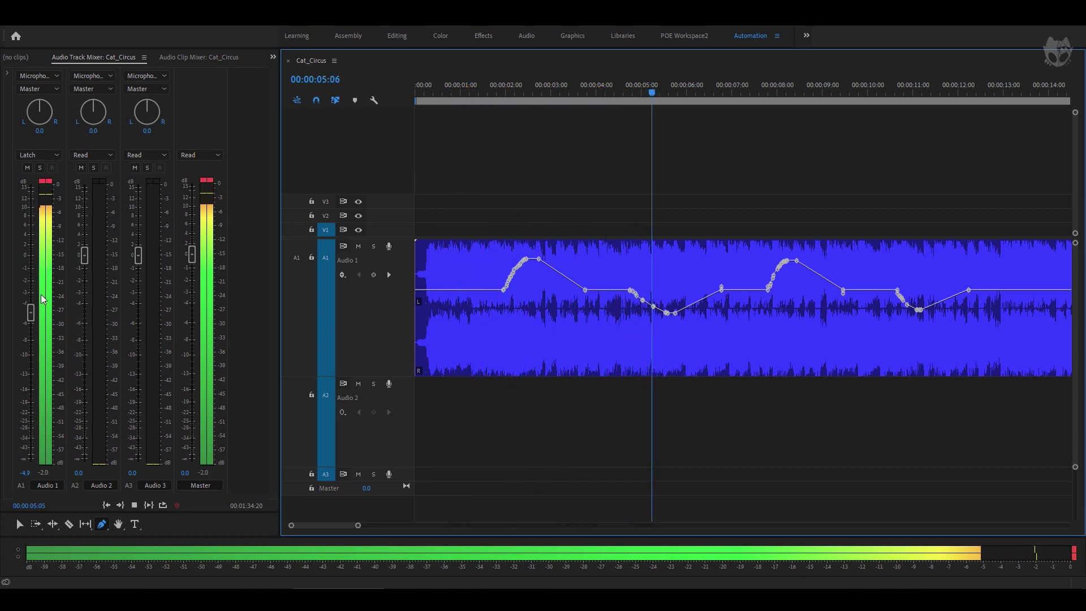
mouse_move(35, 330)
mouse_down()
mouse_move(29, 226)
mouse_move(32, 287)
mouse_move(31, 237)
mouse_up()
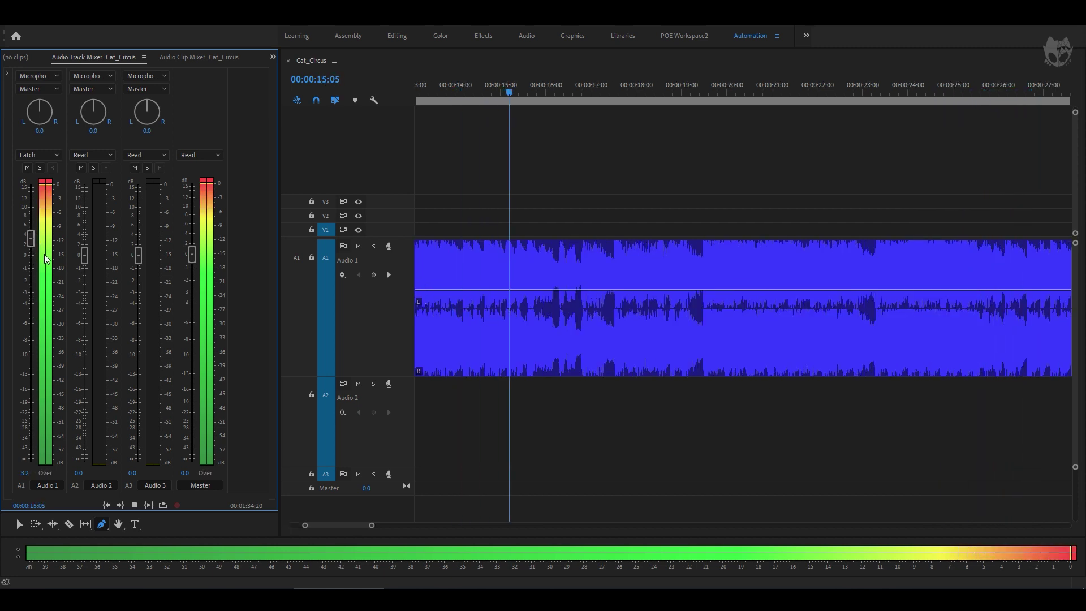
key(space)
Zoom the timeline in around 11 and 15 seconds, then out, to inspect the Latch-recorded volume keyframes
scroll(452, 170, down, 4)
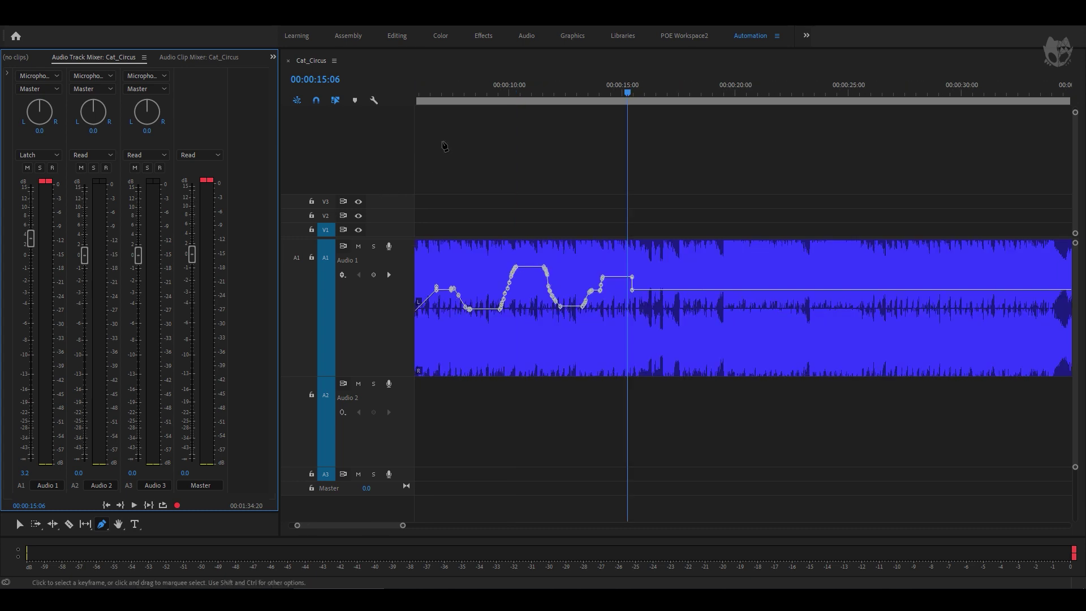
click(551, 100)
key(backslash)
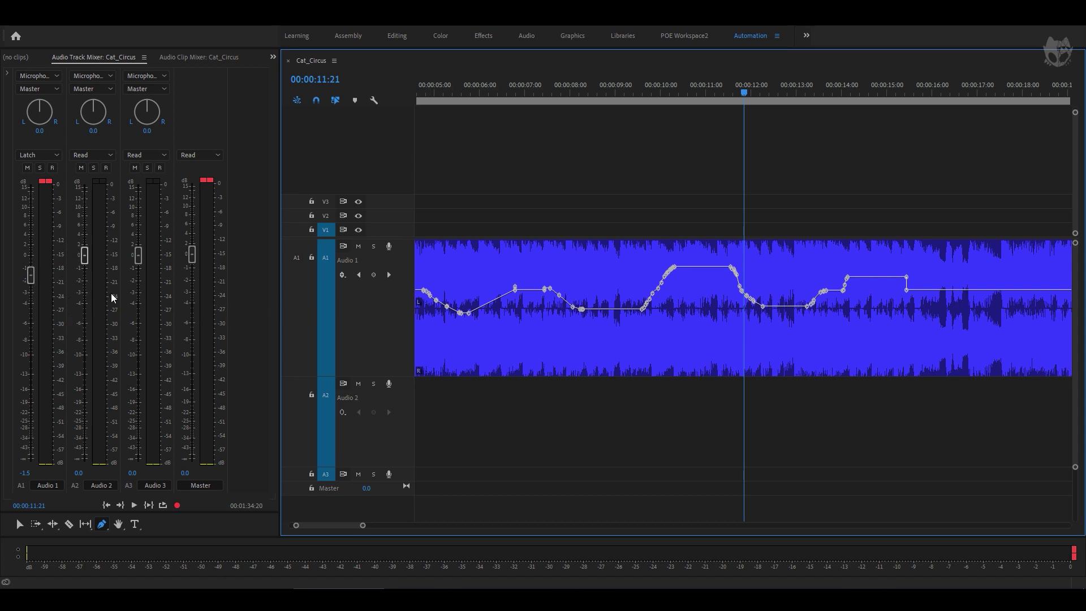
click(902, 90)
key(=)
key(=)
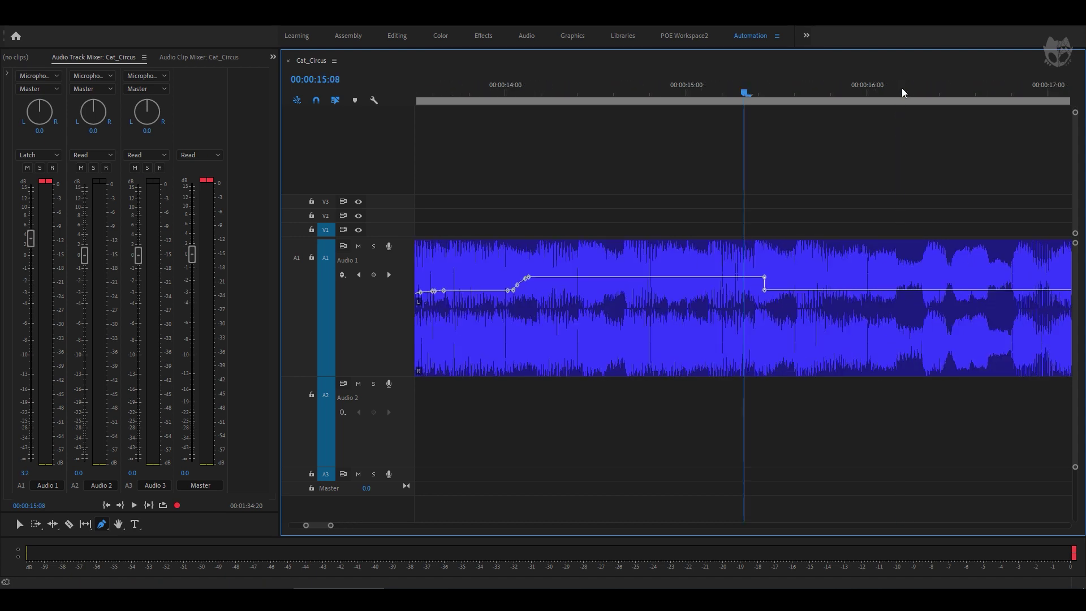
key(minus)
key(minus)
key(minus)
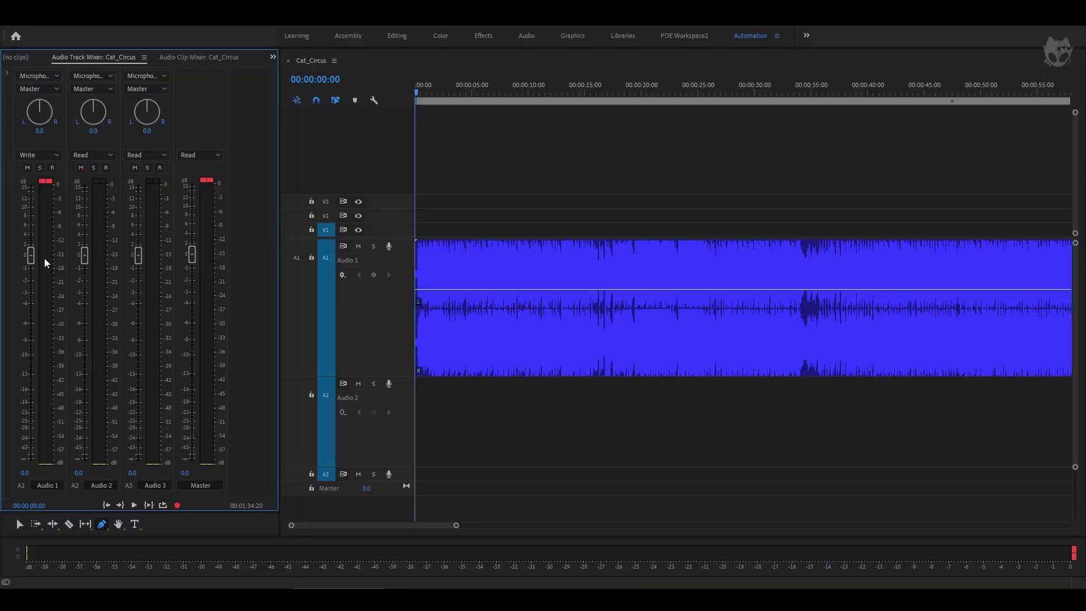
Record a Write pass on Audio 1, riding the fader to about -9.9, 3.8 and 3.4 dB
key(space)
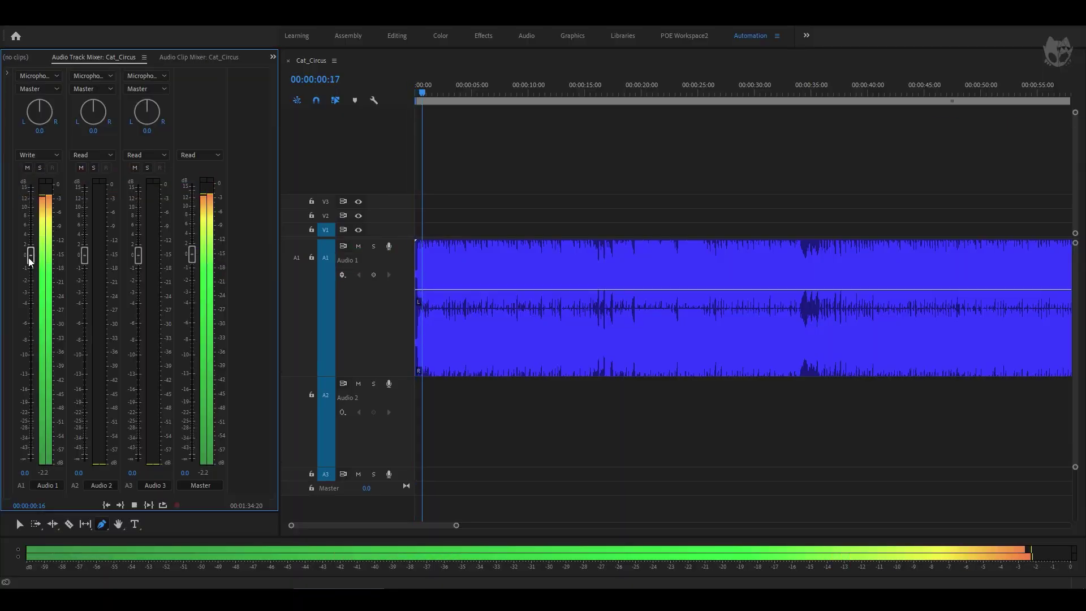
mouse_move(30, 256)
mouse_down()
mouse_move(18, 356)
mouse_move(33, 208)
mouse_up()
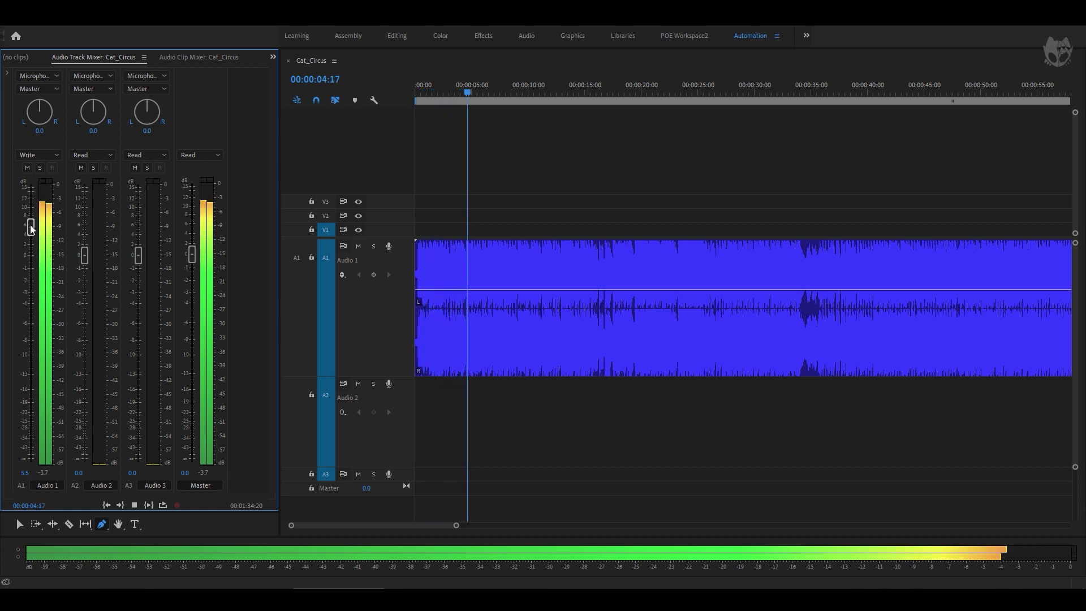
mouse_move(29, 293)
mouse_down()
mouse_move(34, 232)
mouse_move(35, 354)
mouse_move(38, 262)
mouse_up()
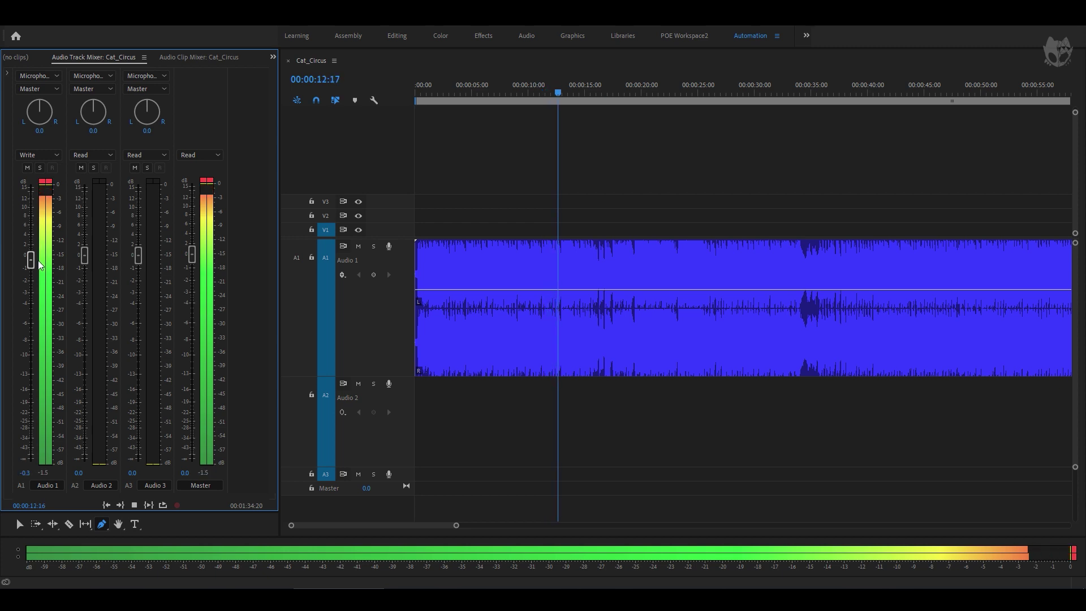
drag(38, 260, 50, 235)
key(space)
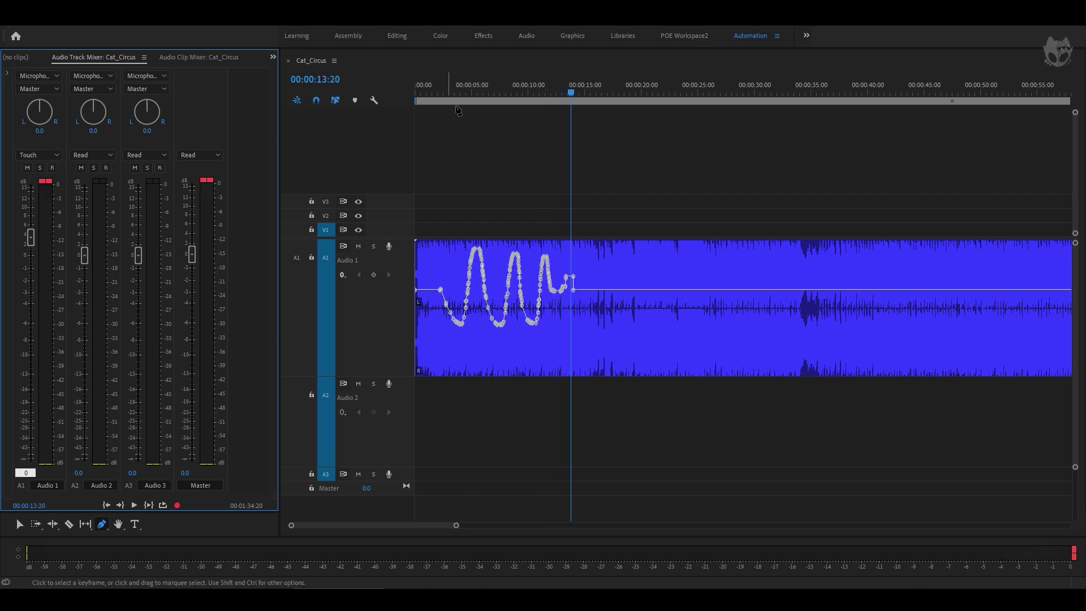
Record a Touch pass from near the start, dipping Audio 1 to -9.8 and -18.7 dB and back up
click(428, 96)
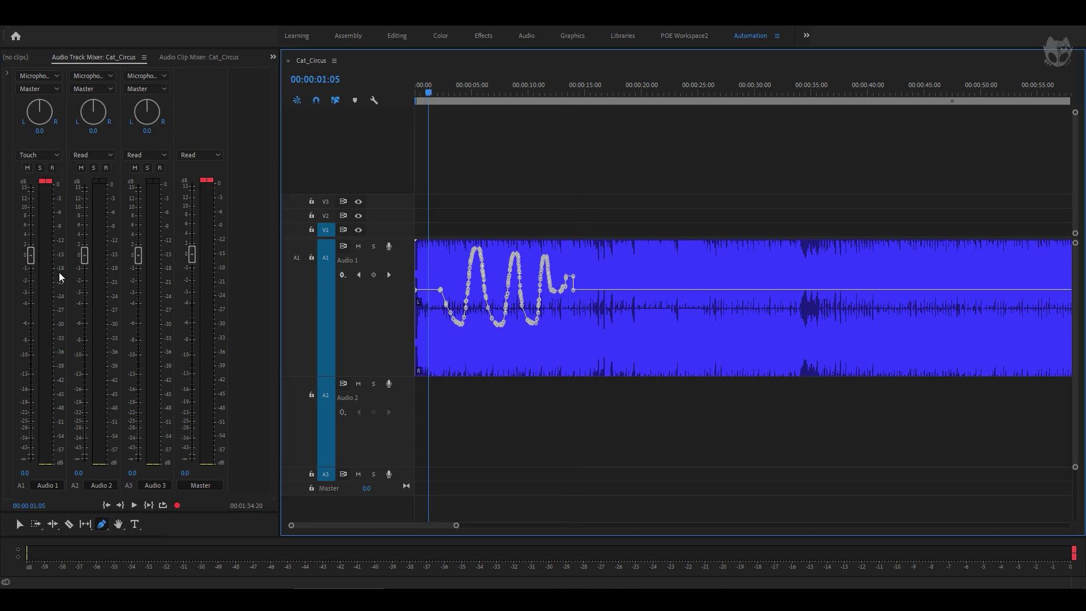
key(space)
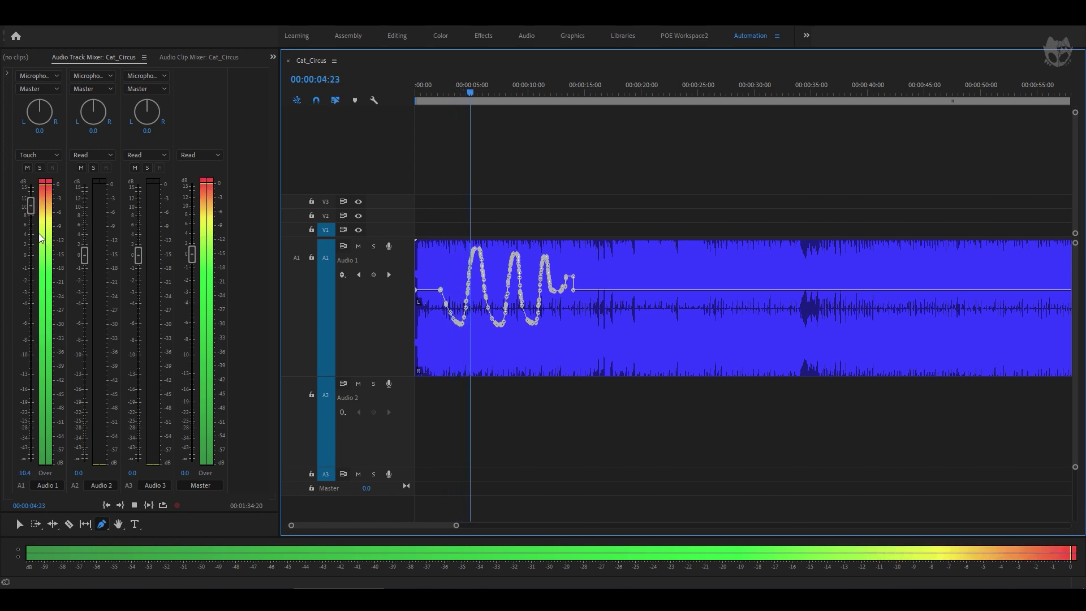
mouse_move(30, 206)
mouse_down()
mouse_move(30, 349)
mouse_move(34, 212)
mouse_up()
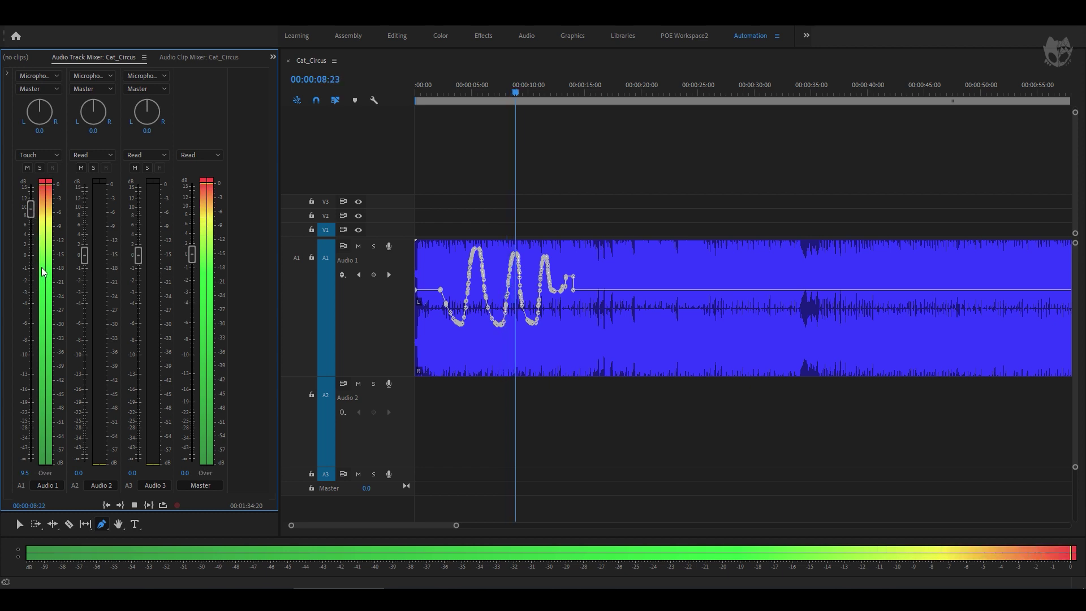
mouse_move(32, 266)
mouse_down()
mouse_move(27, 404)
mouse_move(32, 215)
mouse_up()
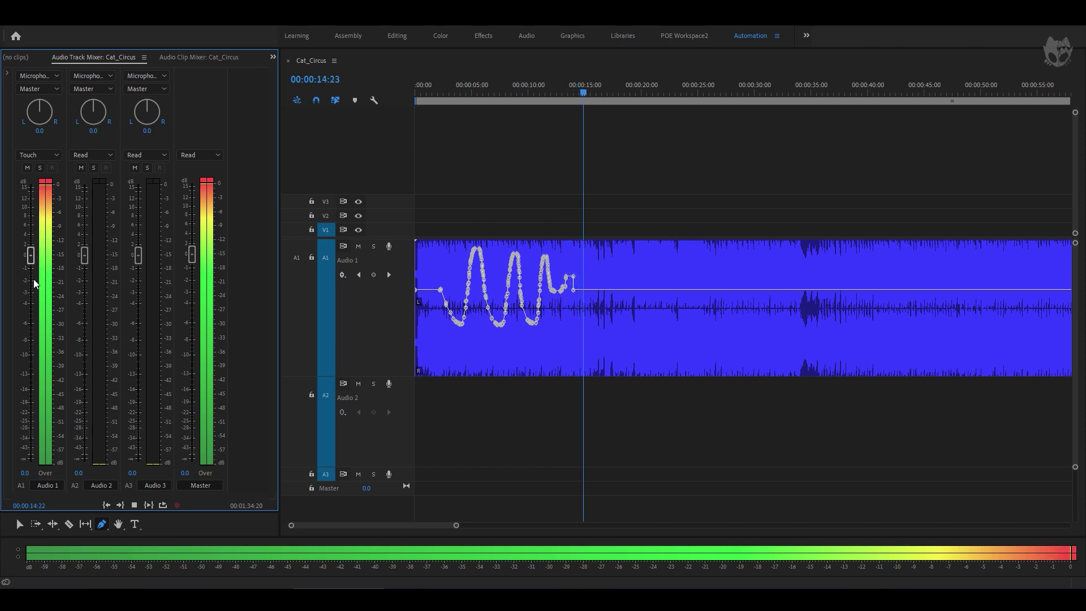
mouse_move(29, 256)
mouse_down()
mouse_move(45, 280)
mouse_move(32, 225)
mouse_move(31, 315)
mouse_move(30, 218)
mouse_up()
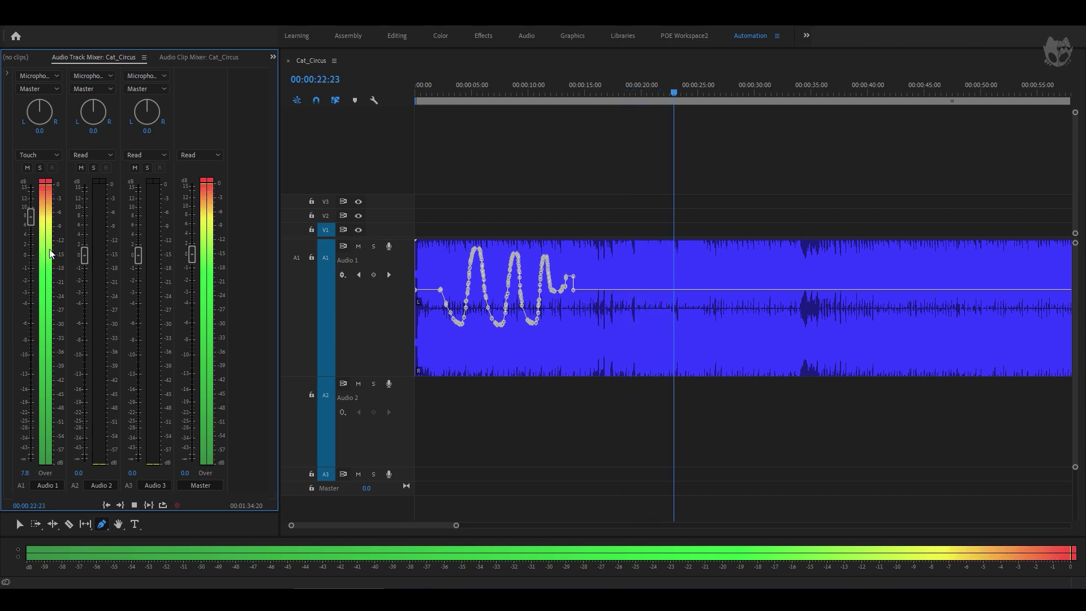
key(space)
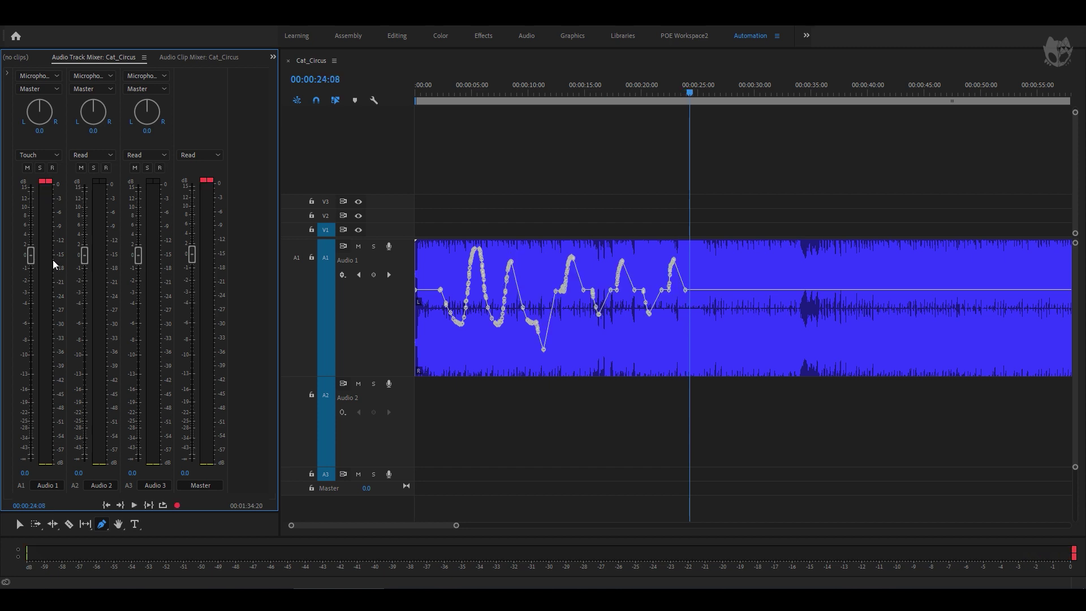
Switch Audio 1 automation to Latch and start playback from the sequence start
click(53, 156)
click(42, 191)
click(422, 91)
key(space)
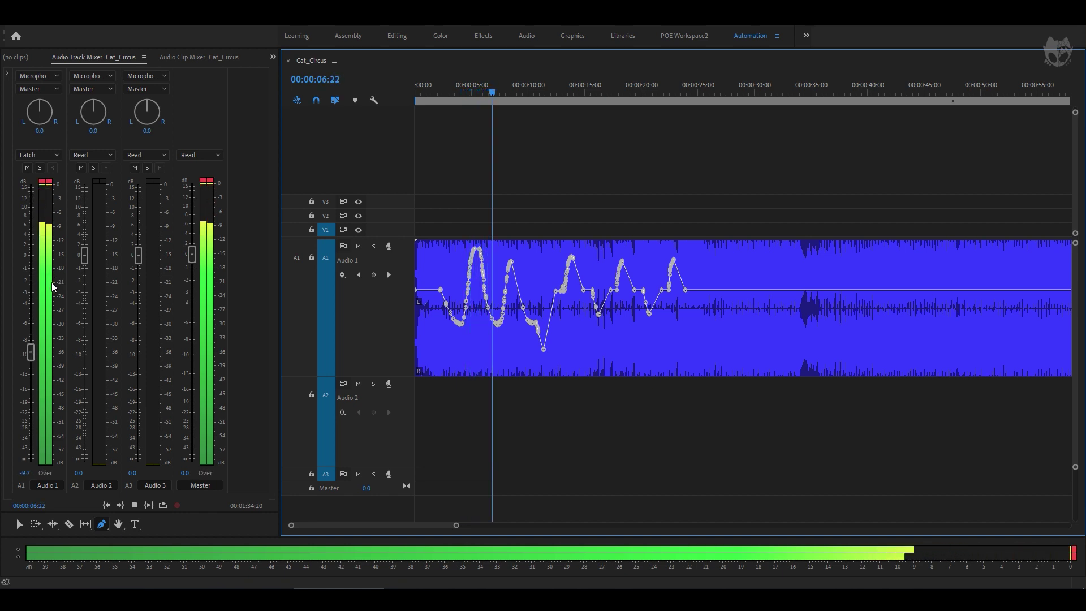
Pull Audio 1 down to about -6.7 dB during the Latch pass, then stop near 1 second
mouse_move(28, 217)
mouse_down()
mouse_move(30, 333)
mouse_move(33, 234)
mouse_move(35, 263)
mouse_up()
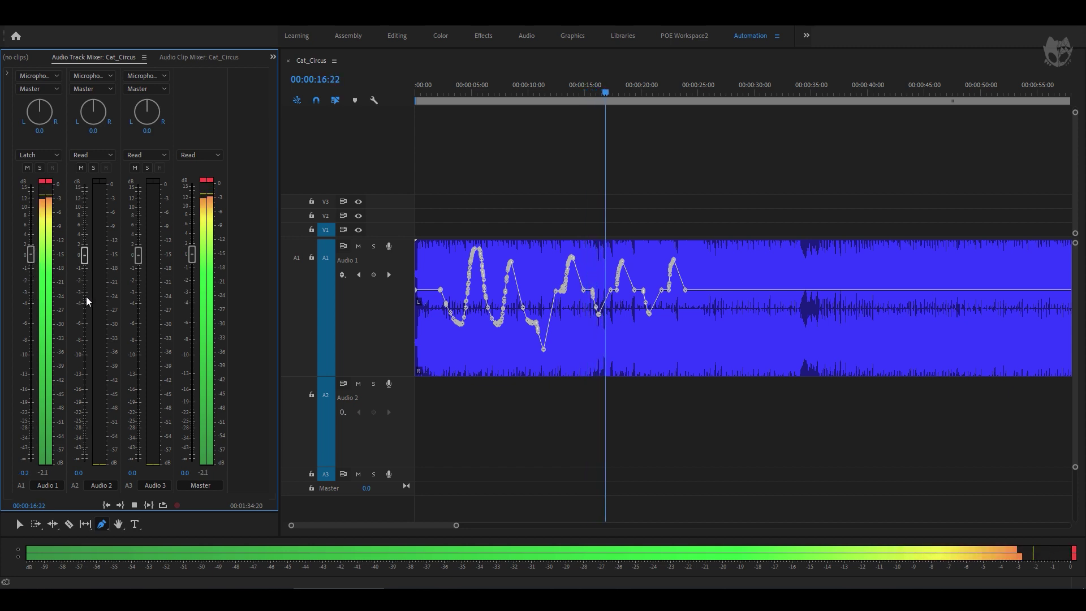
key(space)
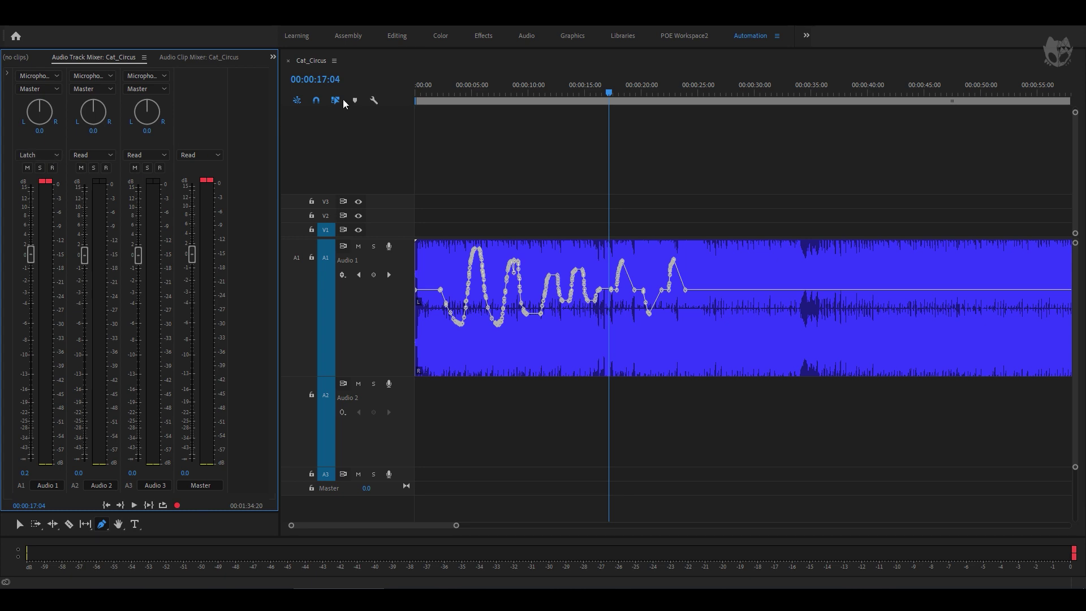
click(431, 90)
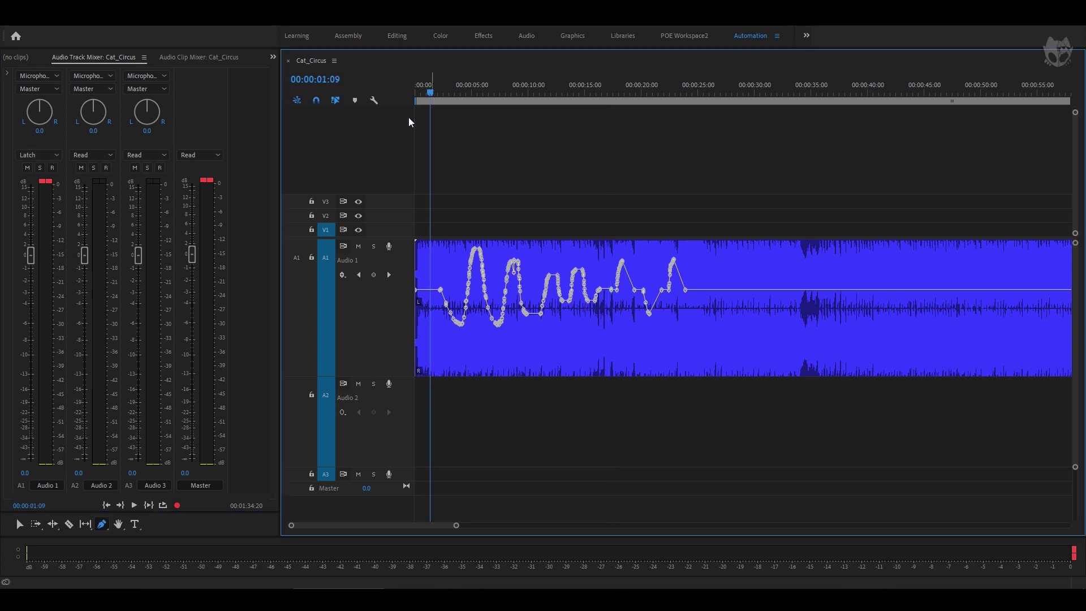
Set Audio 1 automation to Write and play briefly, stopping at 7 seconds
click(54, 156)
click(46, 216)
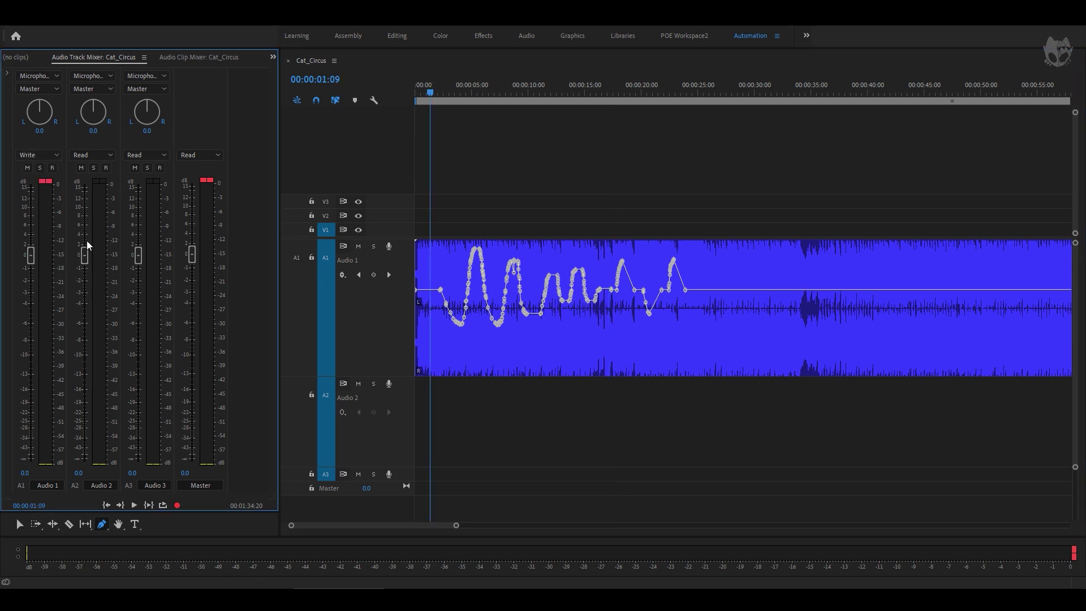
key(space)
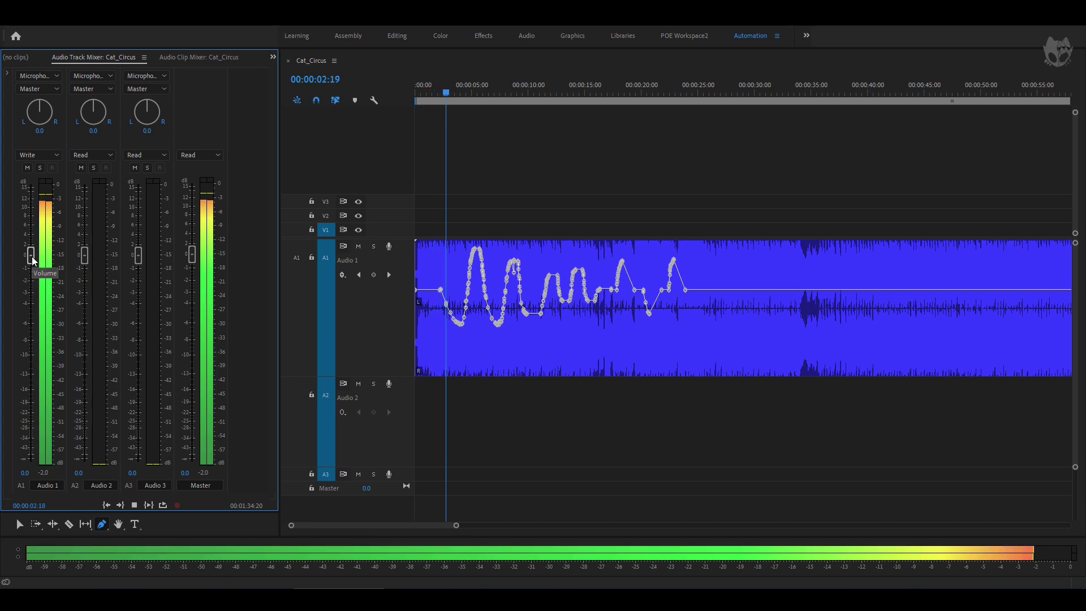
key(space)
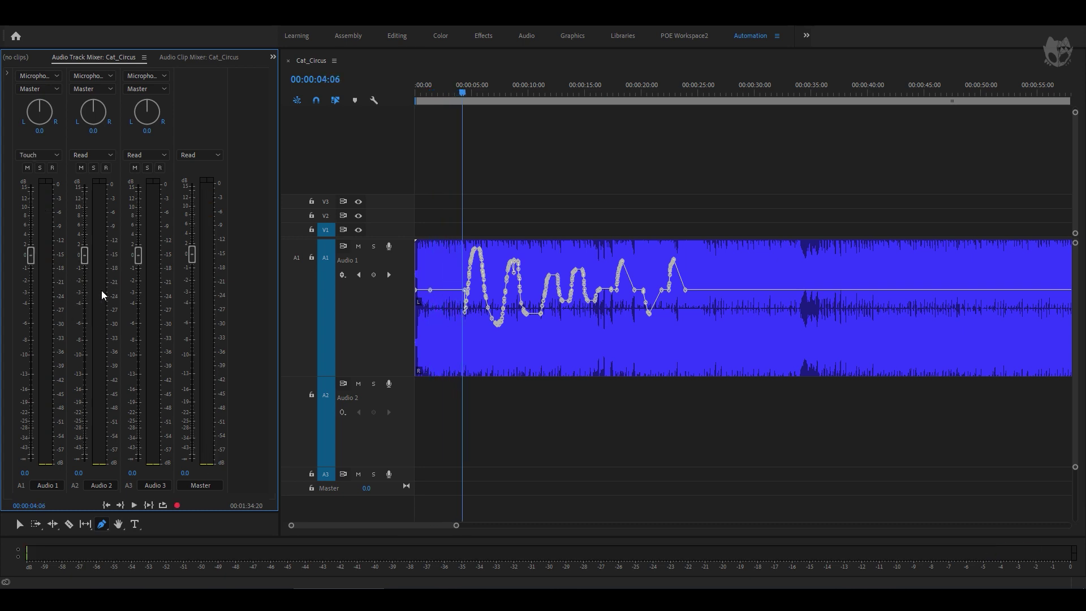
key(space)
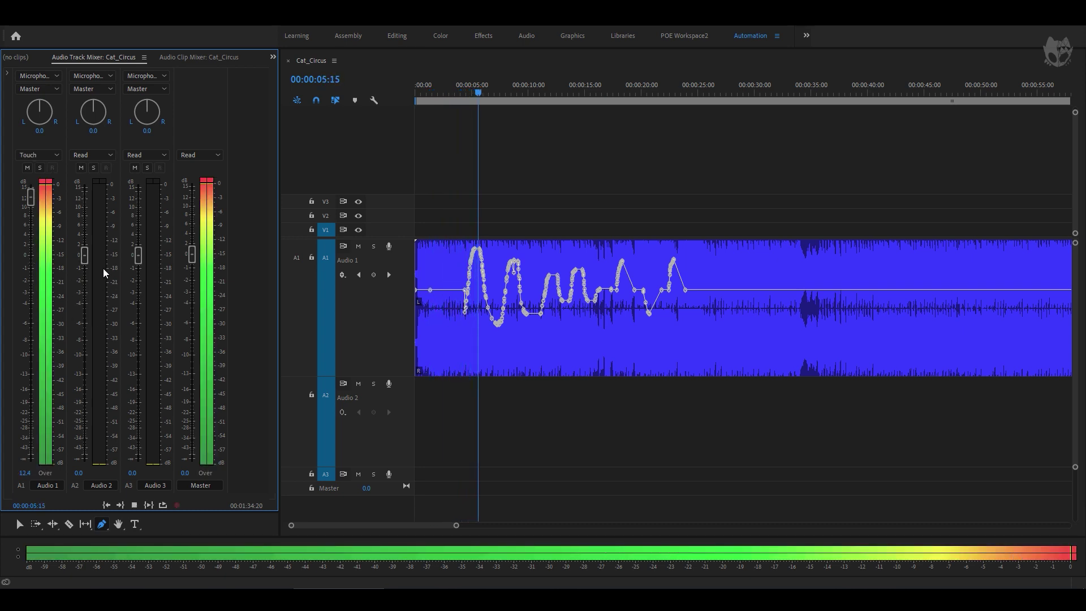
key(space)
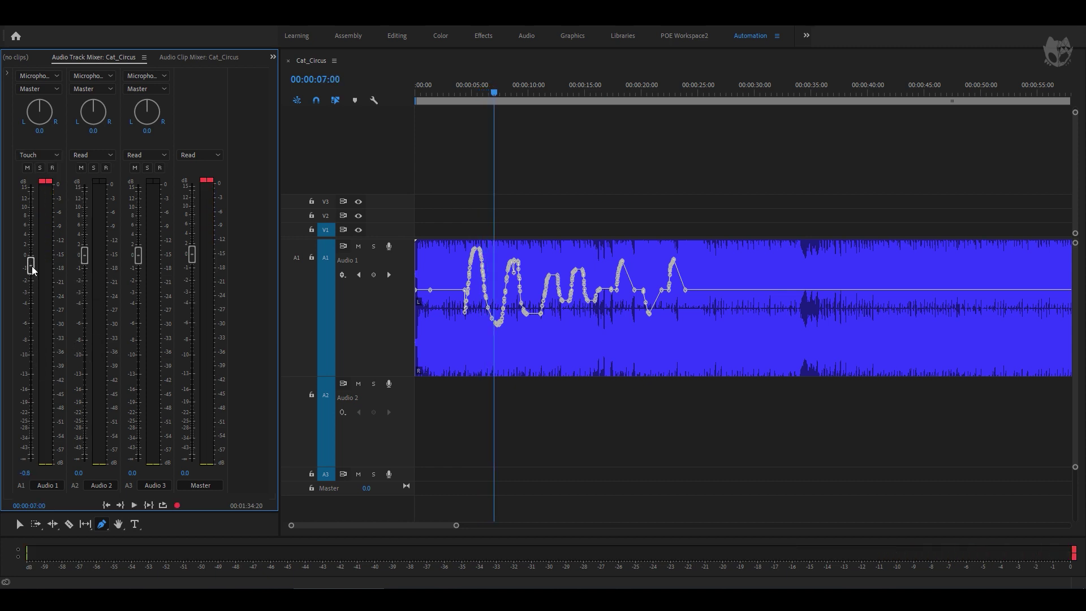
Reselect Write for Audio 1 and drag the playhead back to 00:00:00:00
click(50, 155)
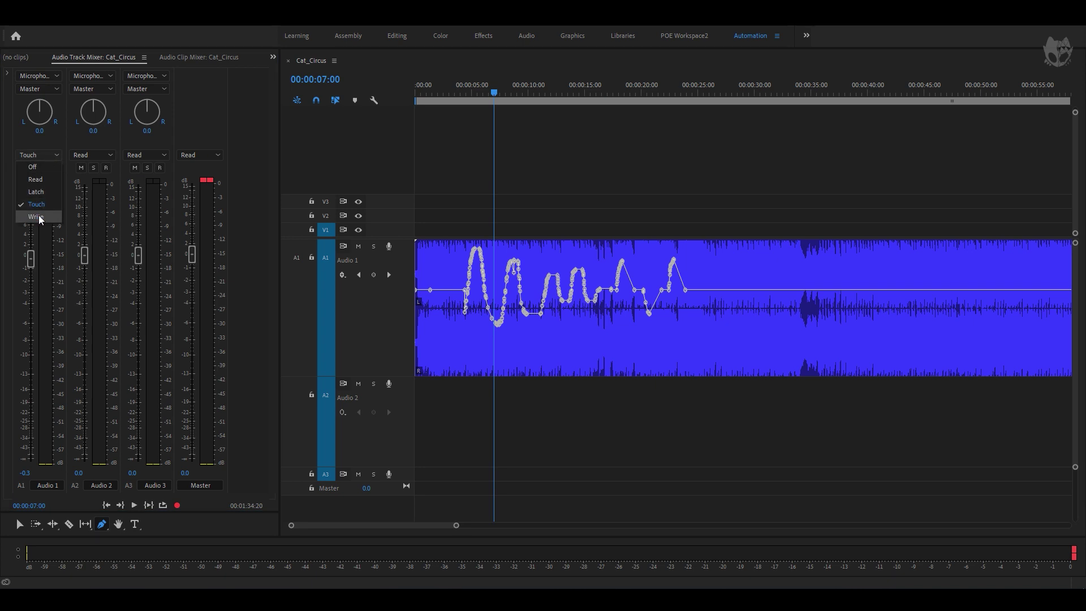
click(39, 214)
click(434, 93)
drag(434, 91, 402, 91)
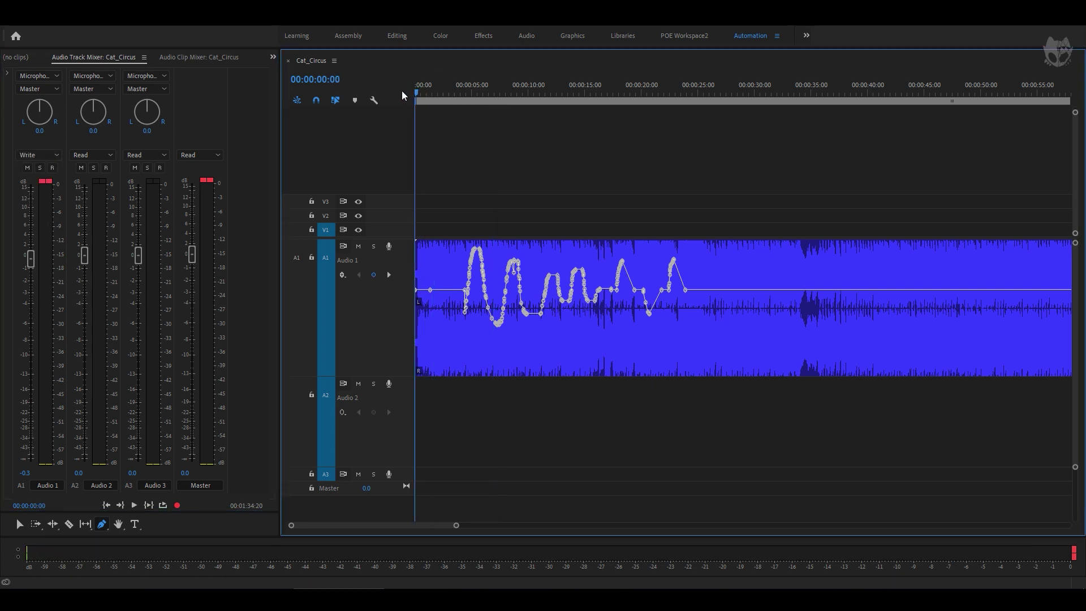
With Audio 1 in Write mode, play from the start to about 10 seconds without moving the fader
click(441, 91)
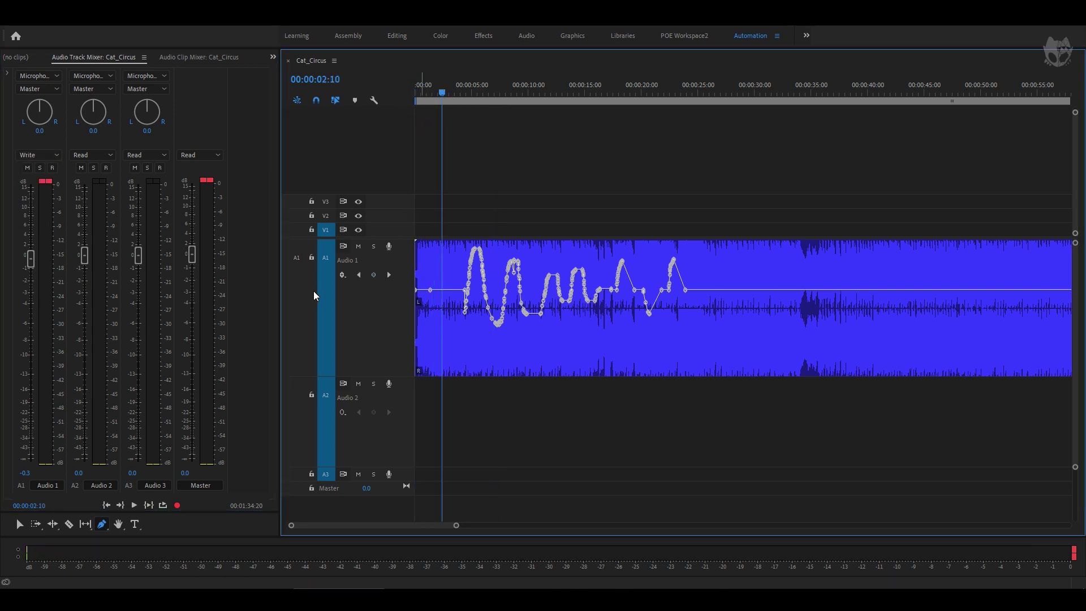
click(417, 93)
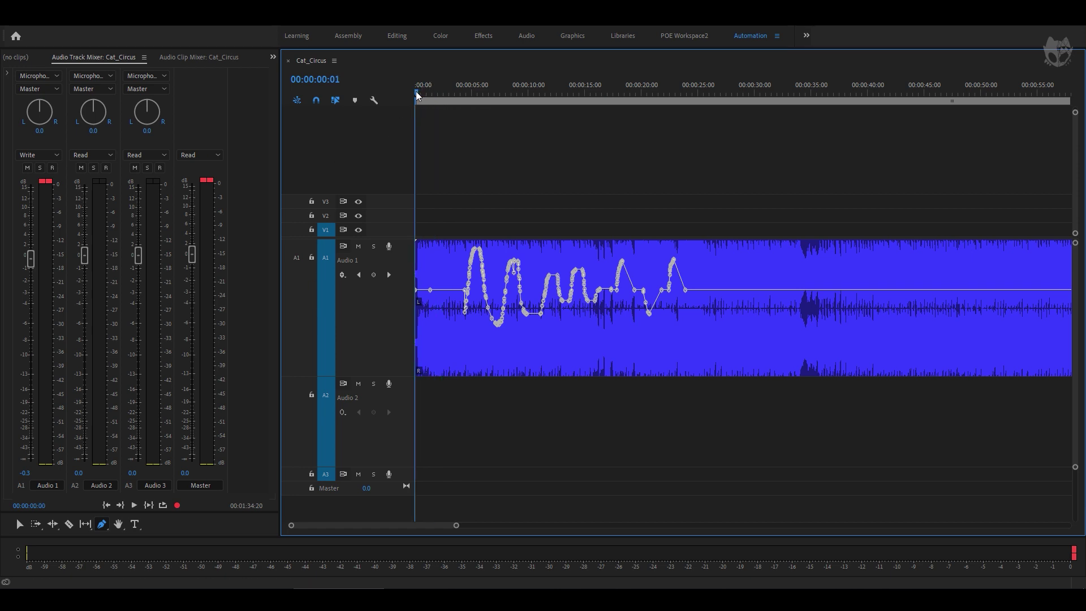
click(49, 159)
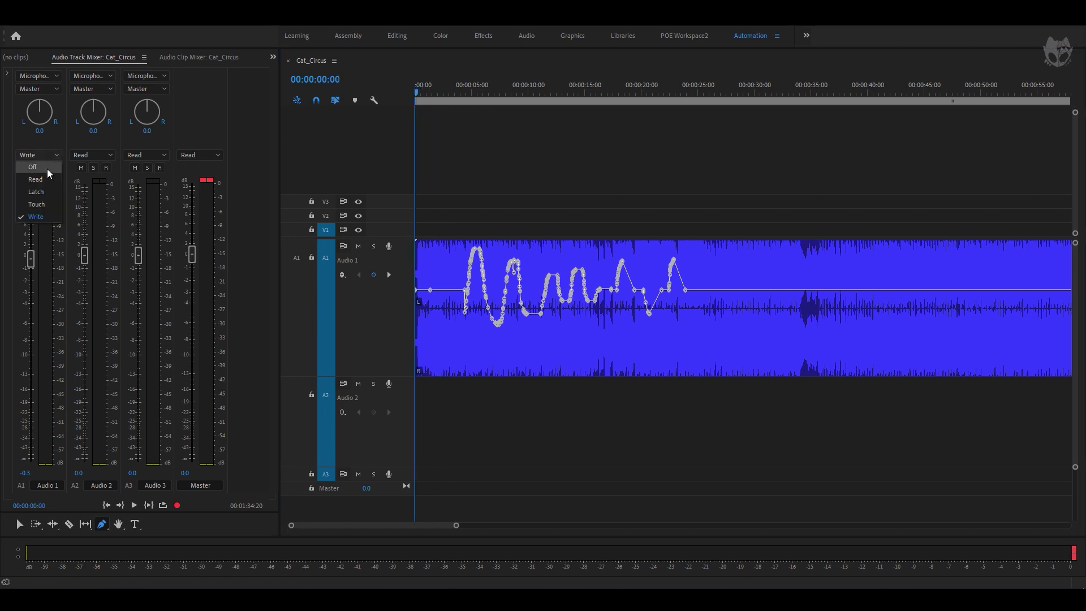
click(49, 218)
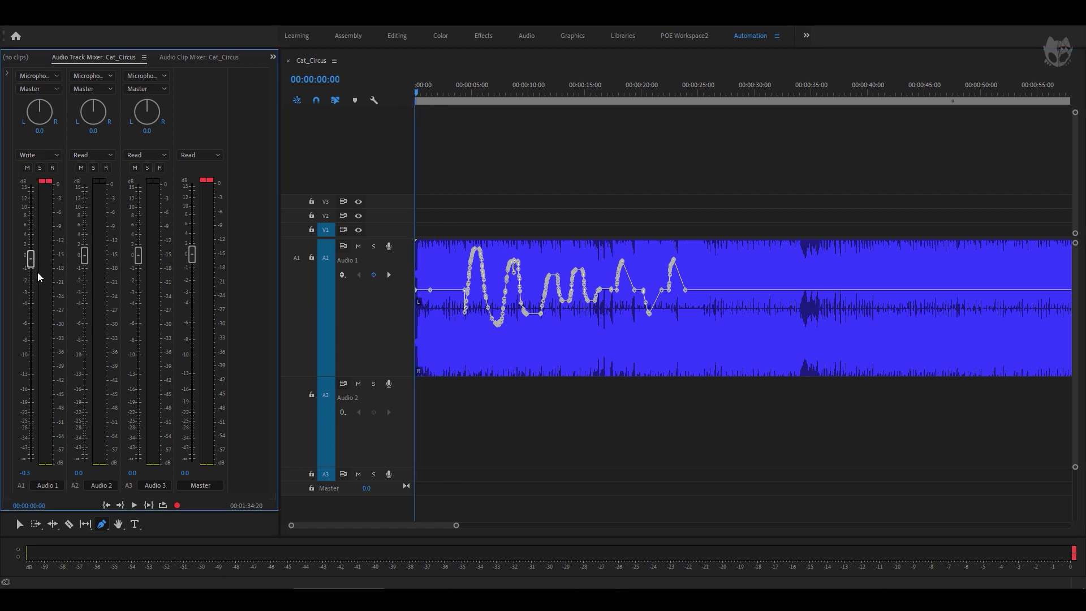
key(space)
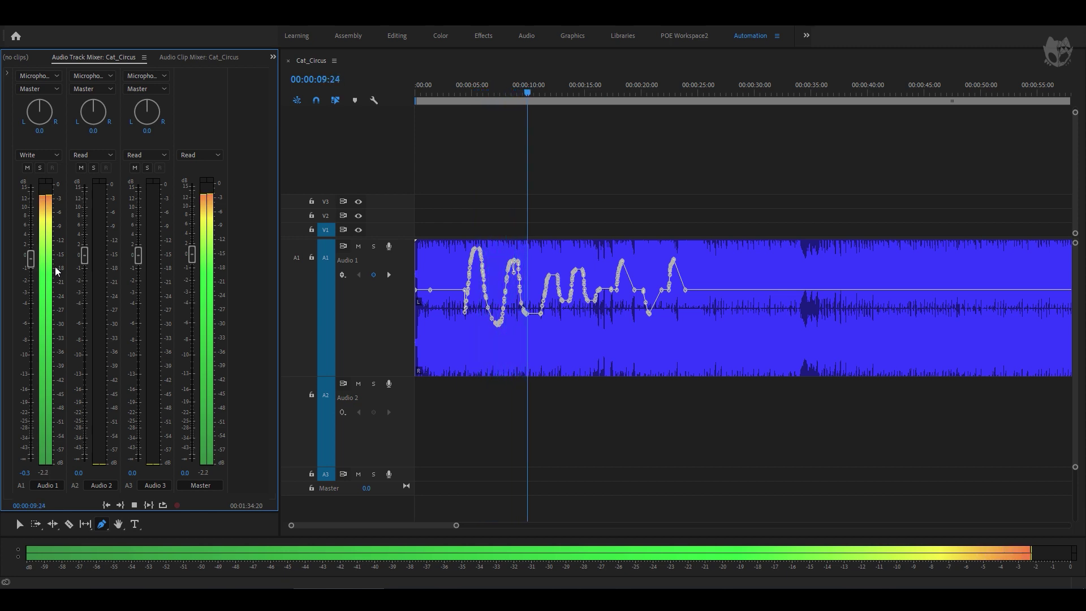
key(space)
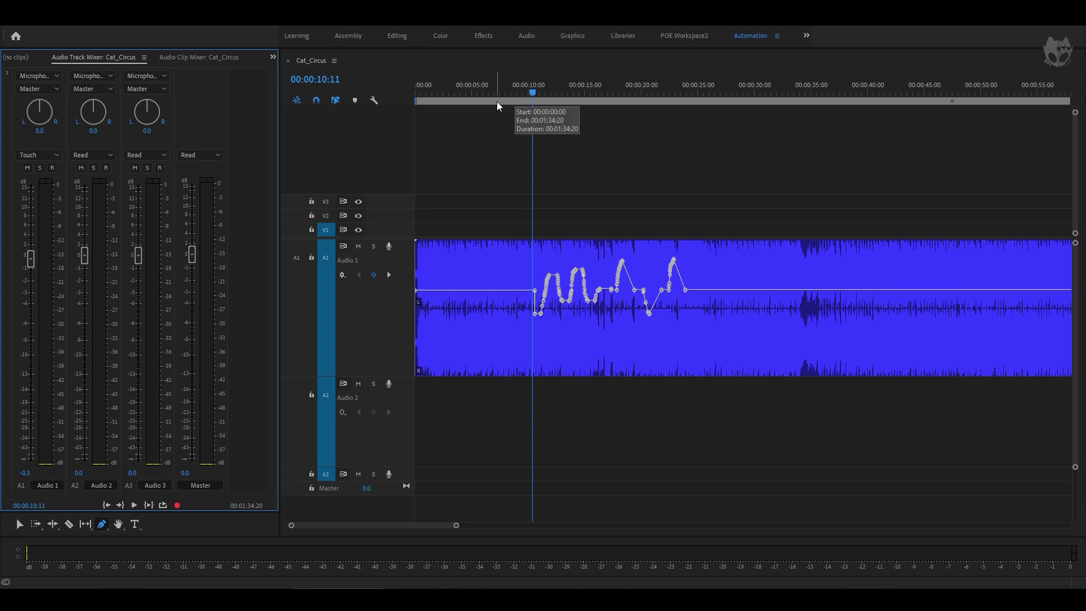
Zoom in around 00:00:11:12 to inspect the flat volume, zoom out, return home, and open the Edit menu
key(=)
key(=)
key(=)
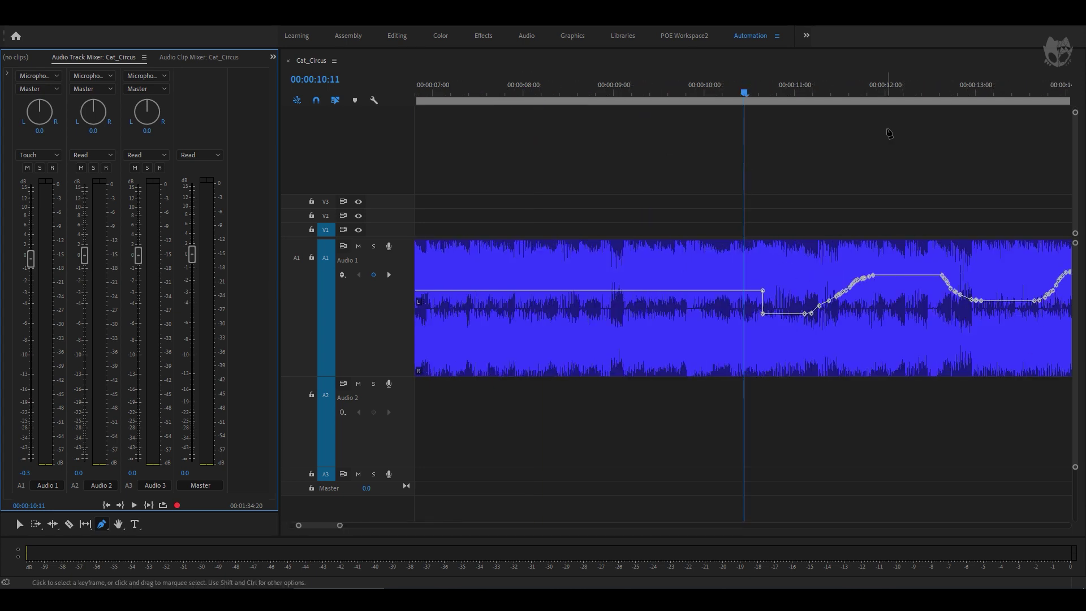
click(840, 94)
key(=)
key(=)
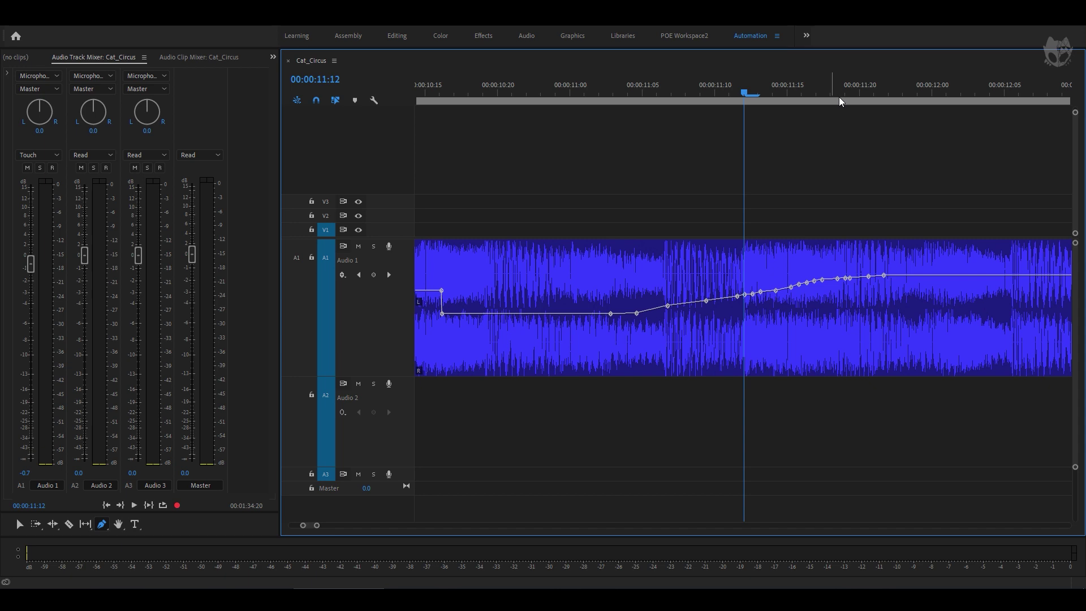
key(-)
key(-)
key(-)
key(-)
key(-)
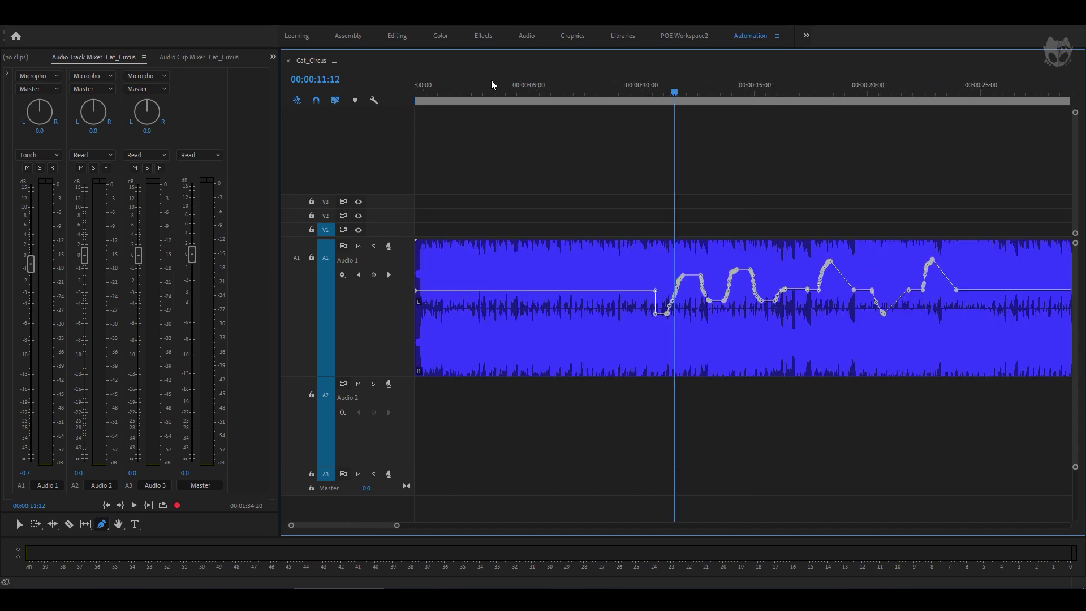
key(Home)
click(12, 20)
In Audio preferences, enable Minimum time interval thinning with a 500 millisecond minimum time
mouse_move(31, 20)
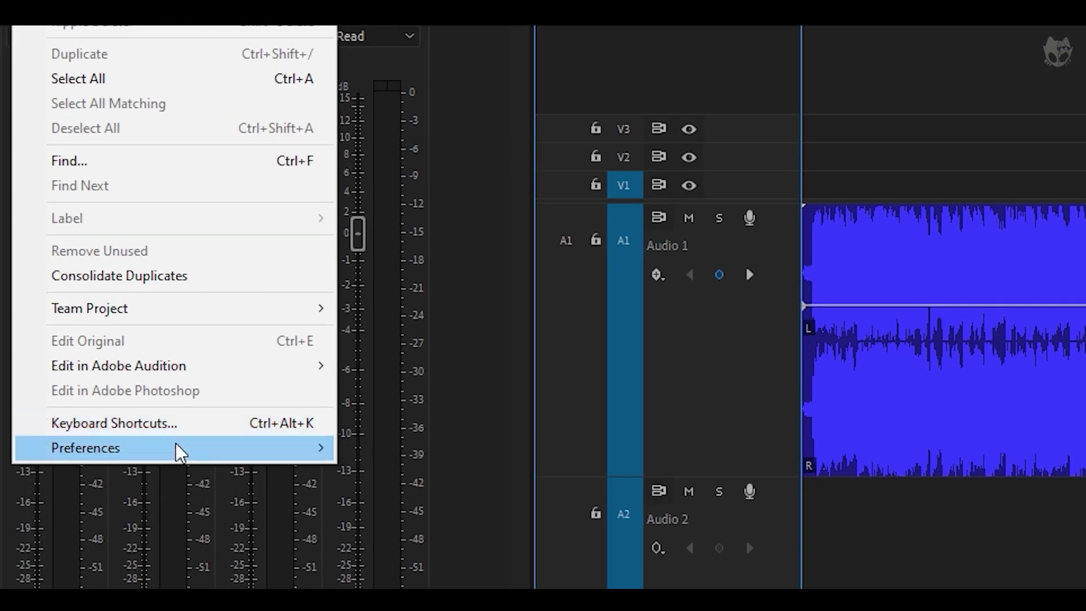
mouse_move(194, 460)
click(442, 496)
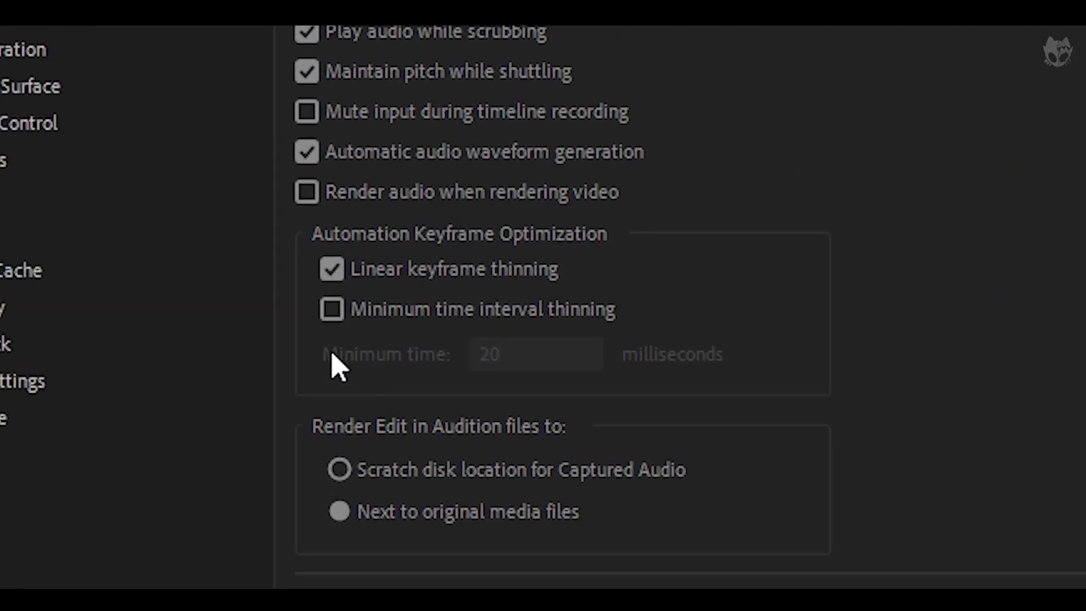
click(336, 313)
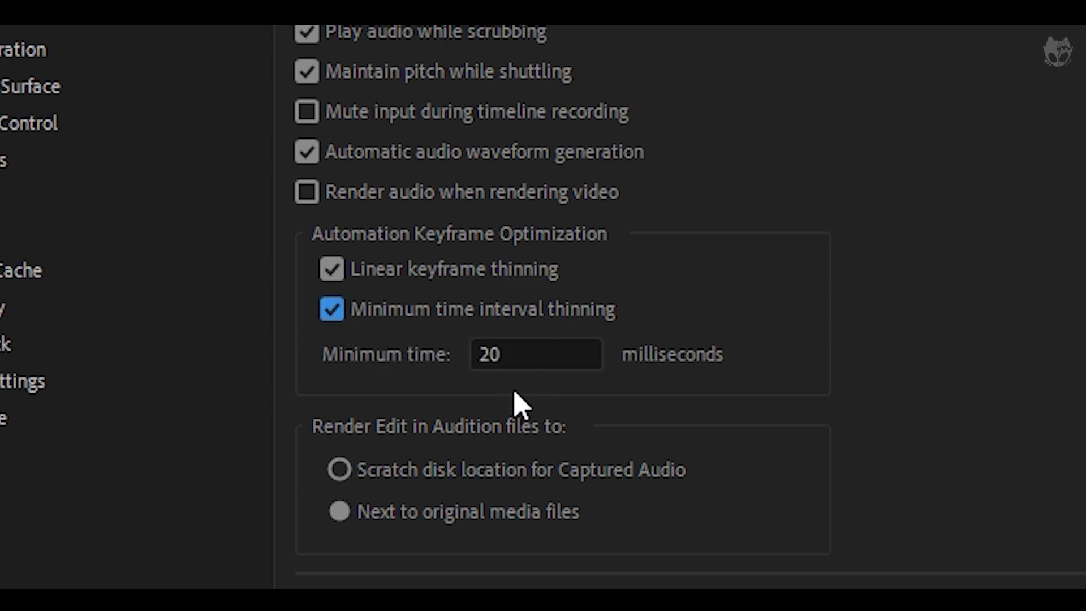
click(526, 360)
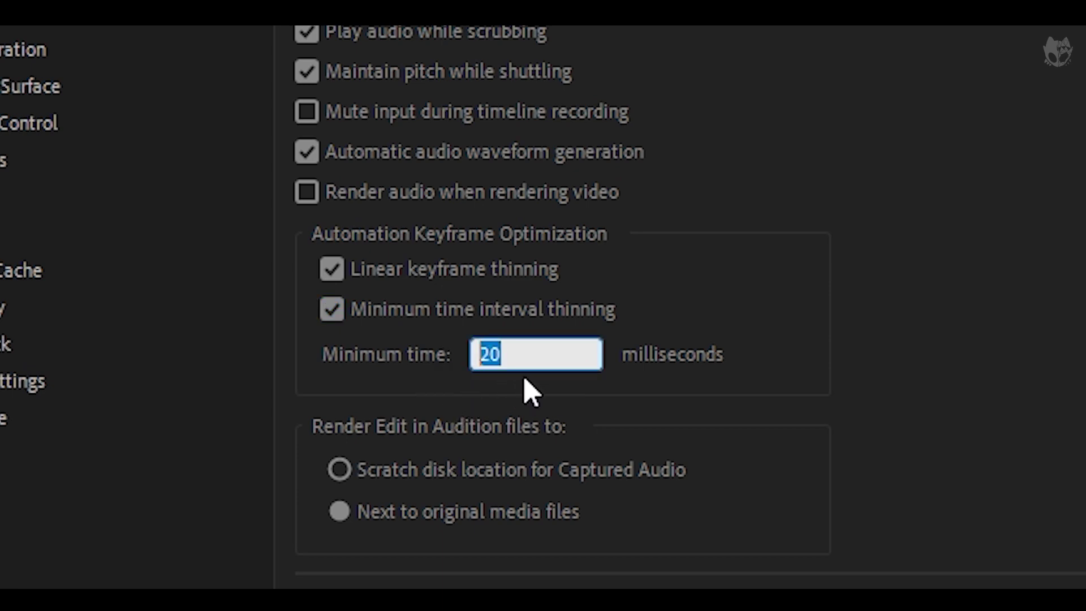
text(500)
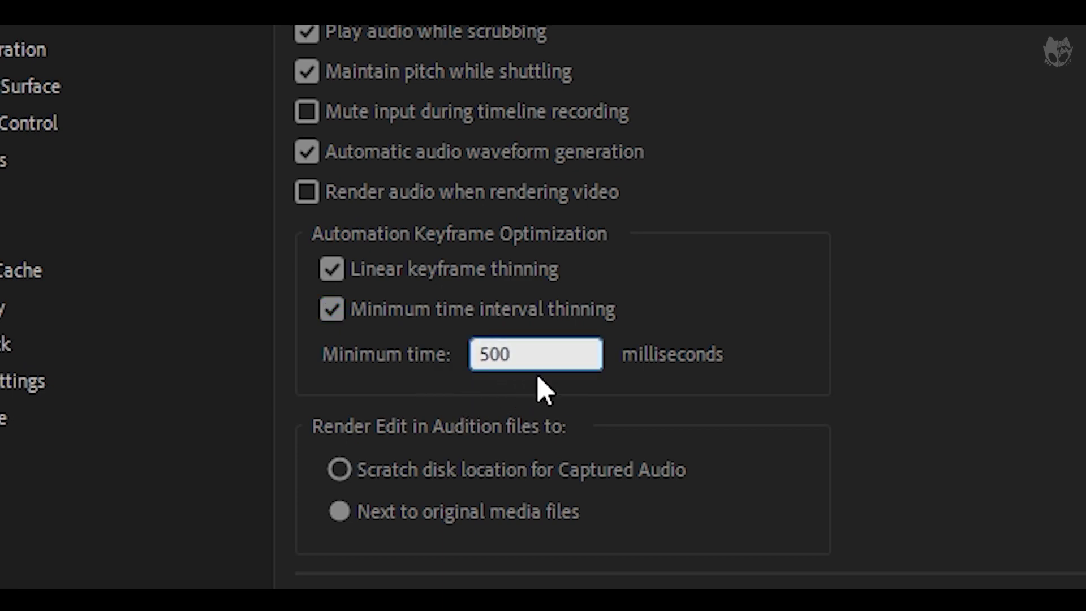
click(761, 577)
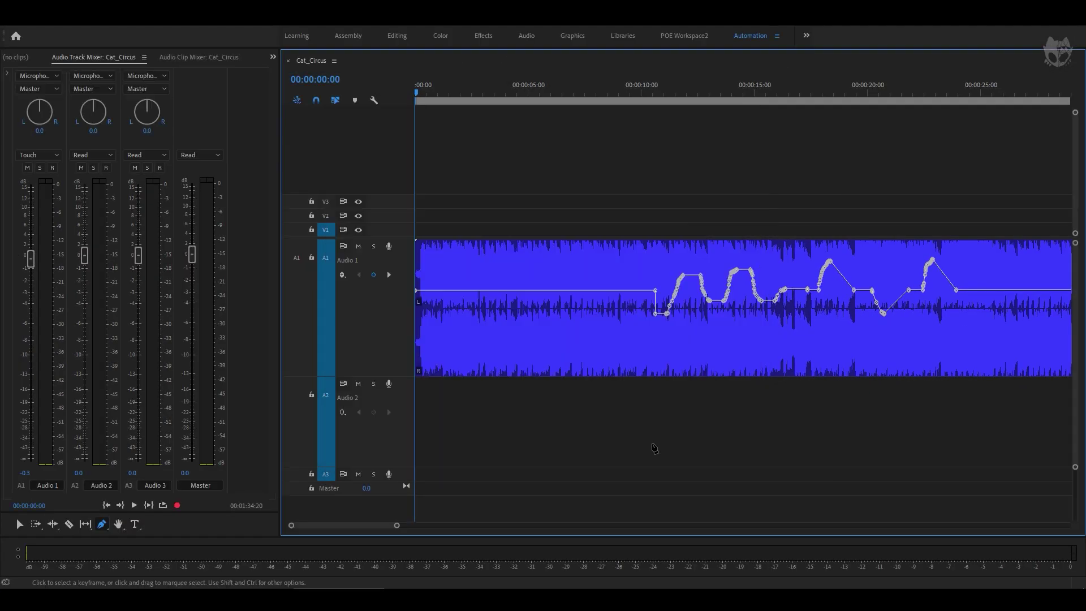
Set Audio 1 to Write and record a new volume ride up and down through about 8 seconds
click(57, 154)
click(34, 217)
key(space)
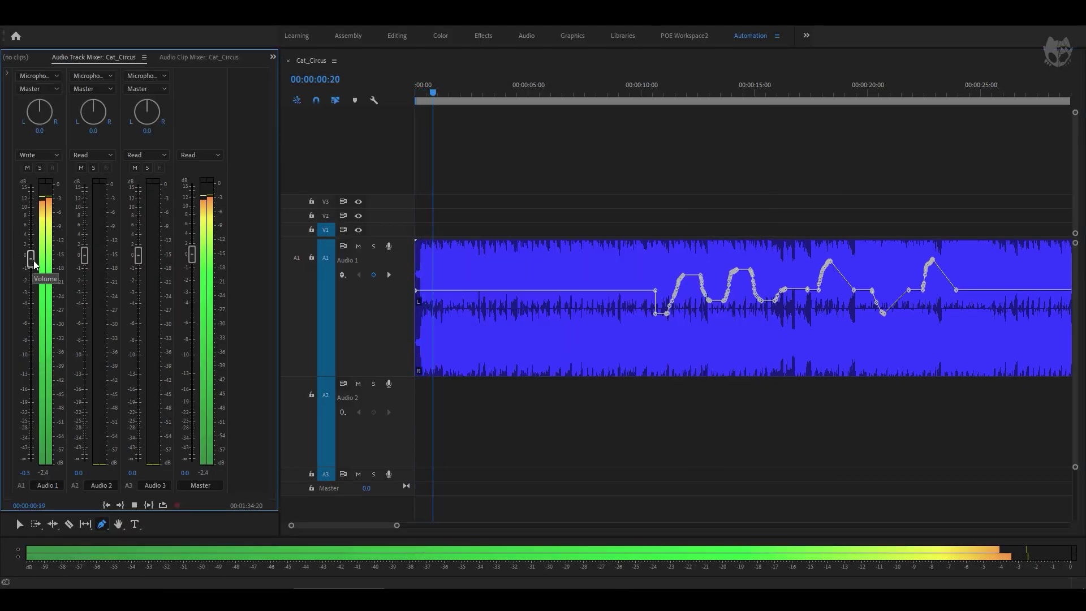
mouse_move(34, 266)
mouse_down()
mouse_move(37, 225)
mouse_move(36, 364)
mouse_up()
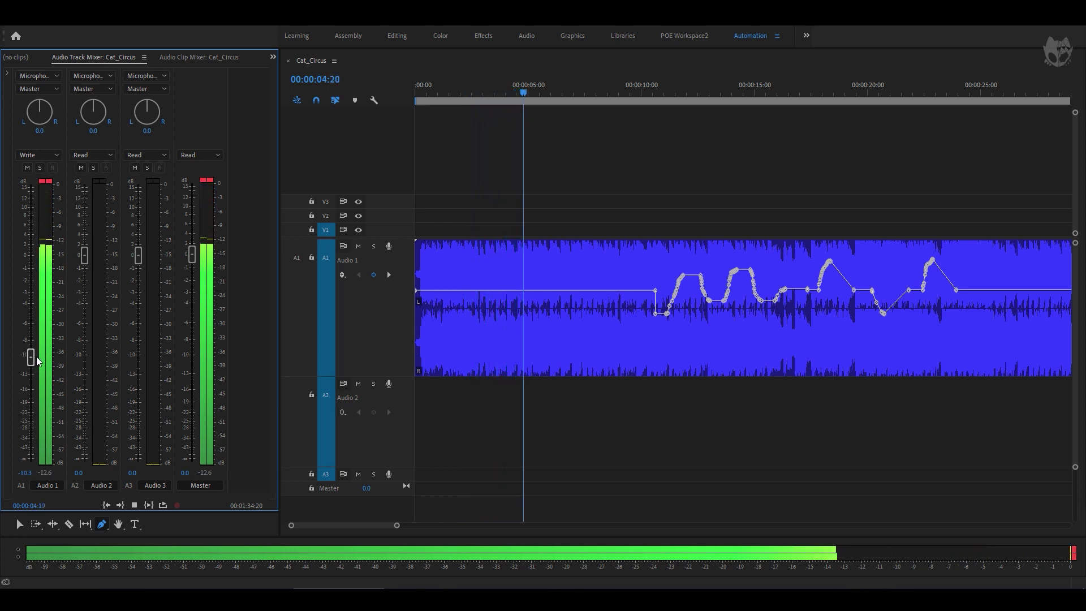
mouse_move(37, 364)
mouse_down()
mouse_move(44, 229)
mouse_move(45, 354)
mouse_up()
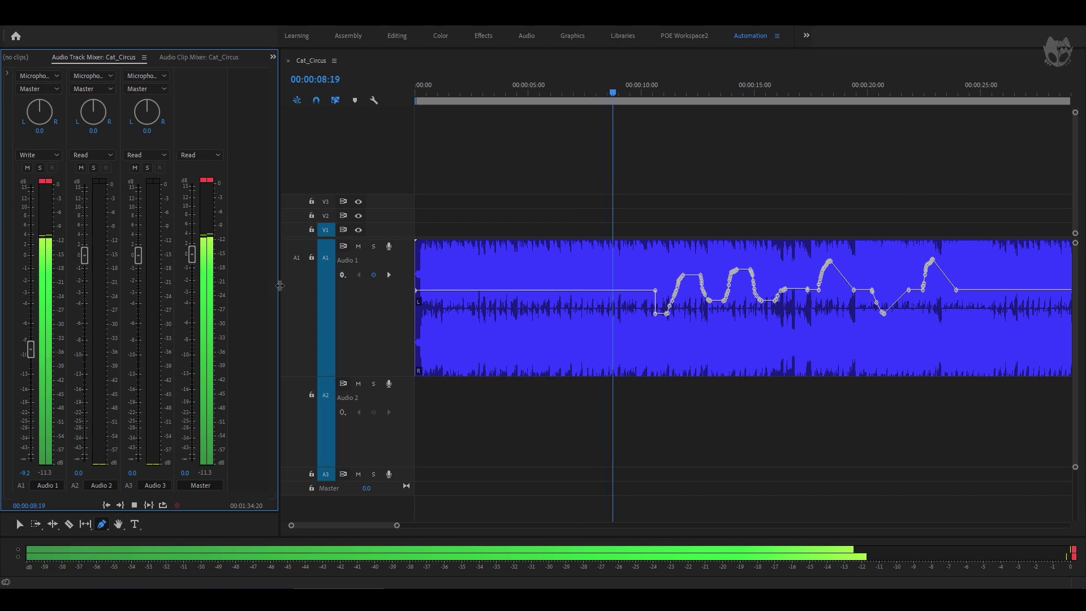
key(space)
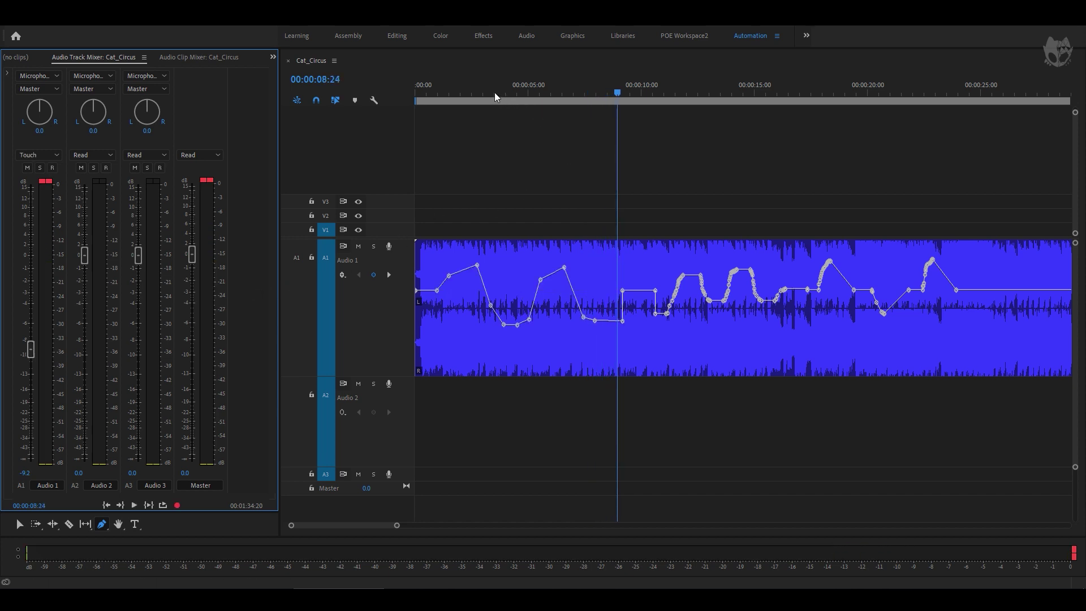
click(458, 93)
key(=)
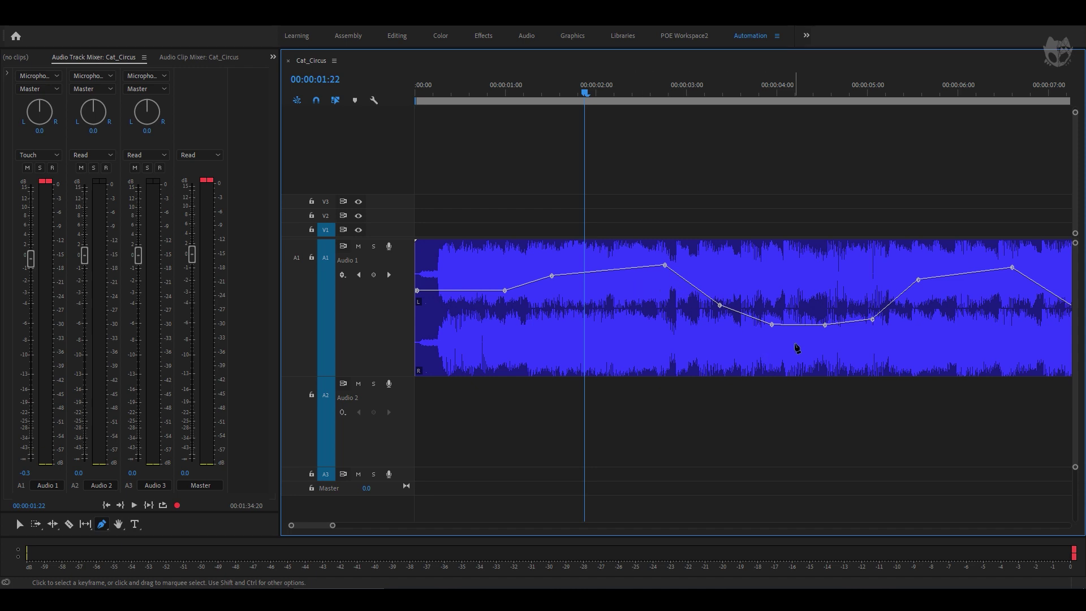
key(minus)
key(minus)
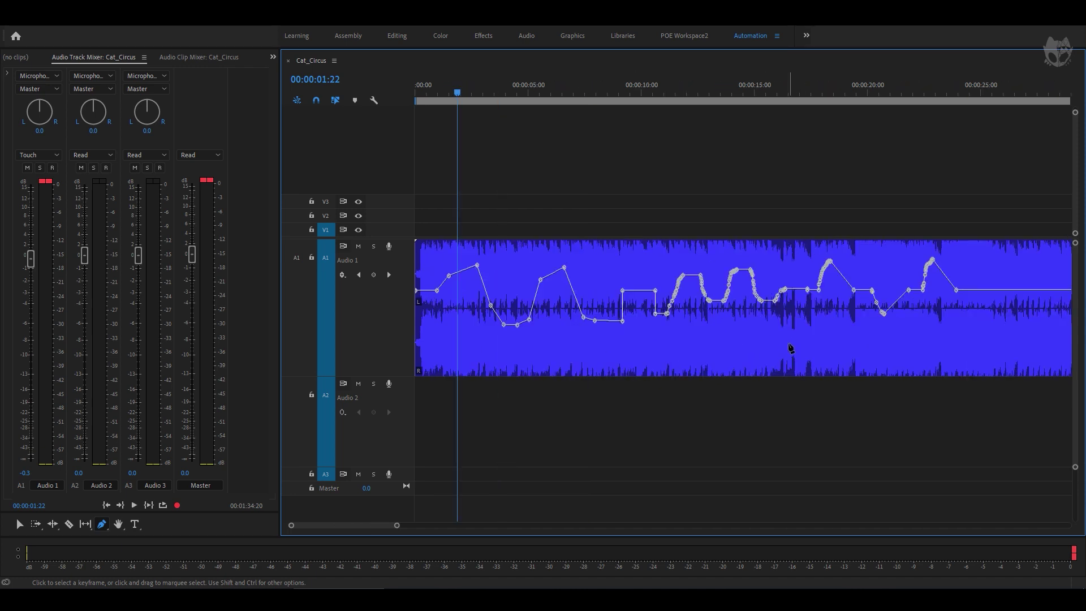
click(691, 94)
key(=)
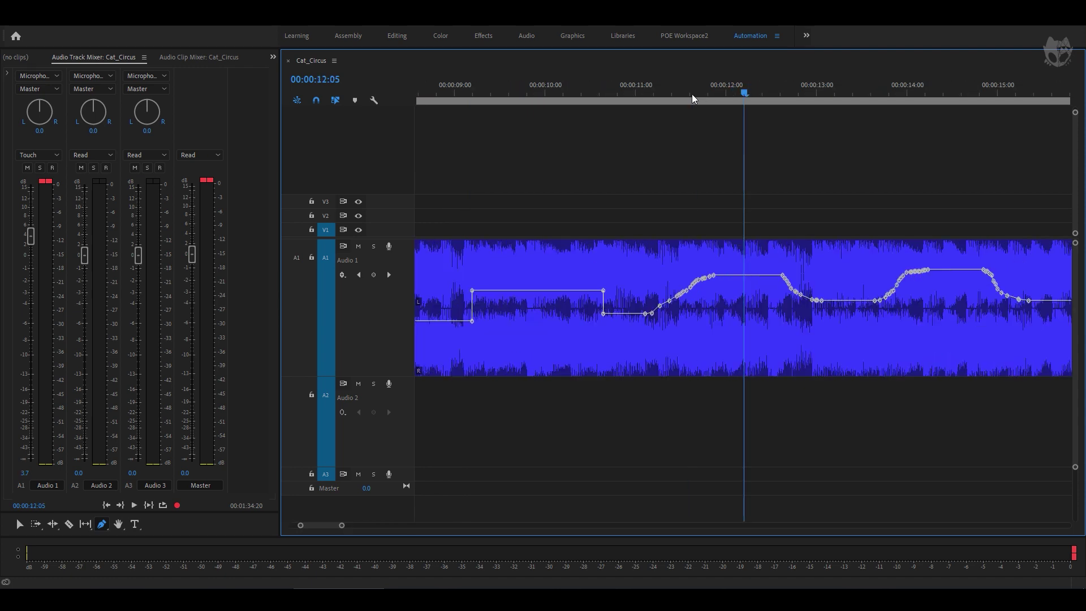
key(minus)
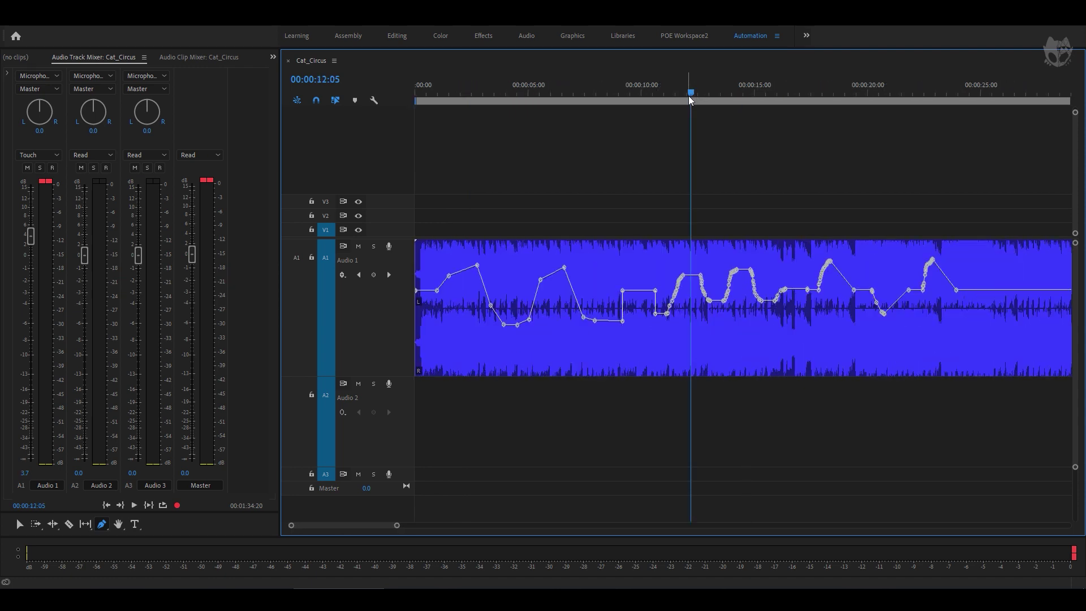
key(minus)
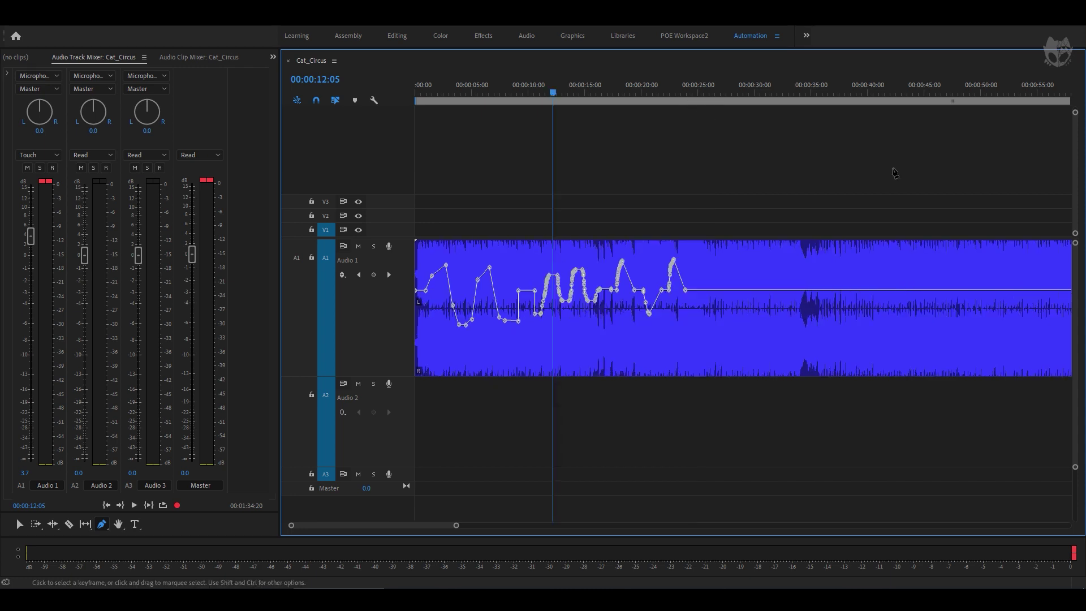
key(=)
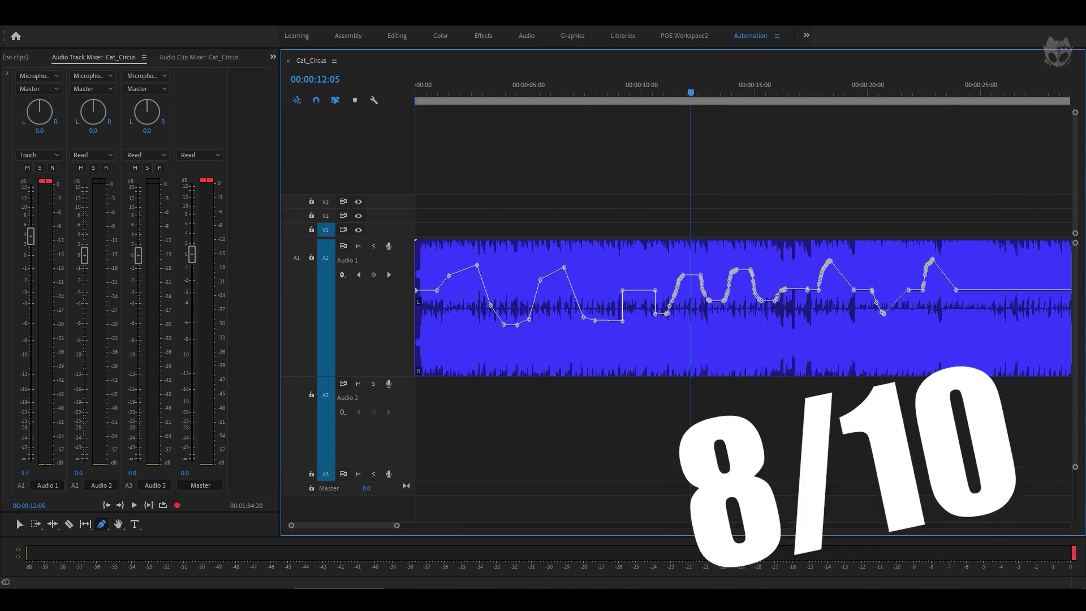